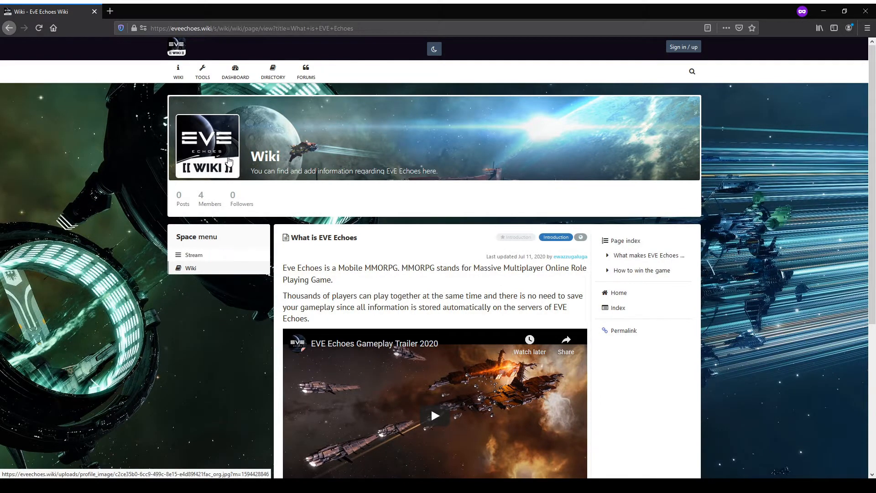
# Step: View the wiki's profile image enlarged, close it, and go to the wiki's Home page
pyautogui.click(230, 160)
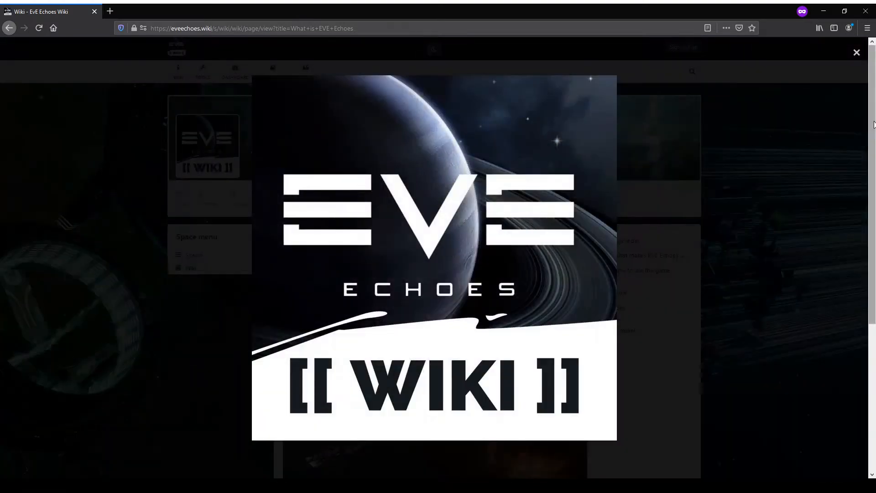
pyautogui.click(857, 51)
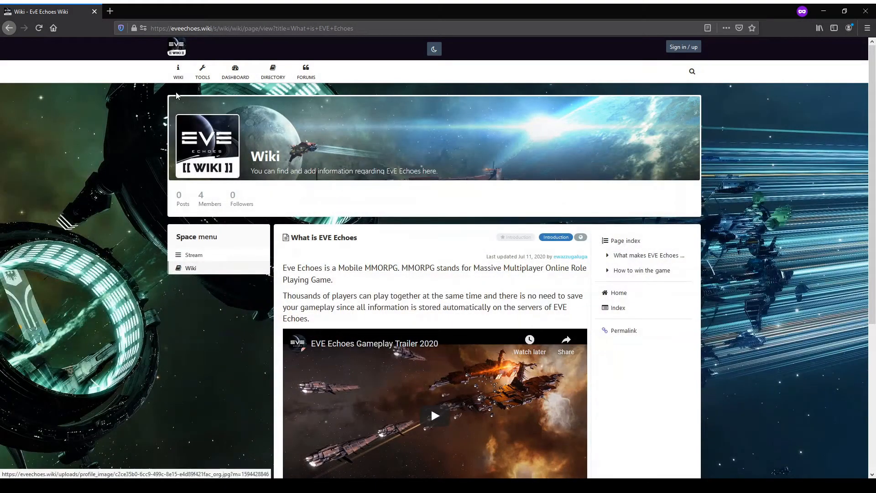
pyautogui.click(173, 76)
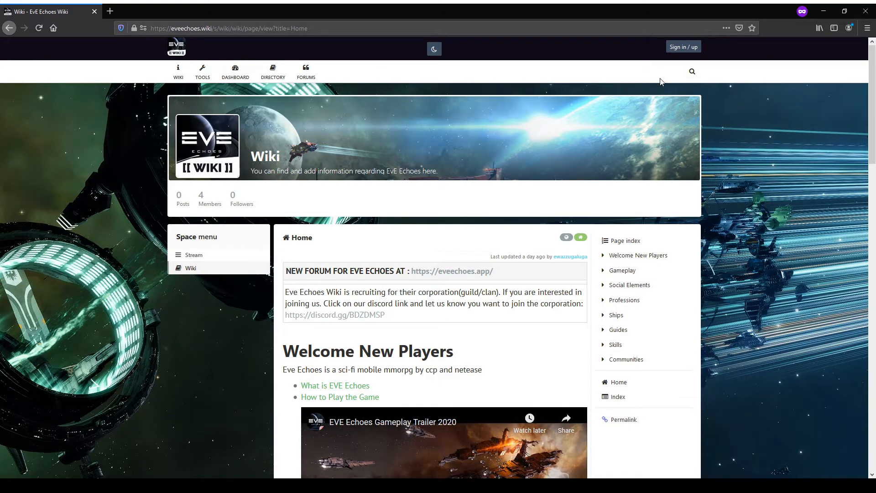
# Step: Open the registration form for new users
pyautogui.click(683, 47)
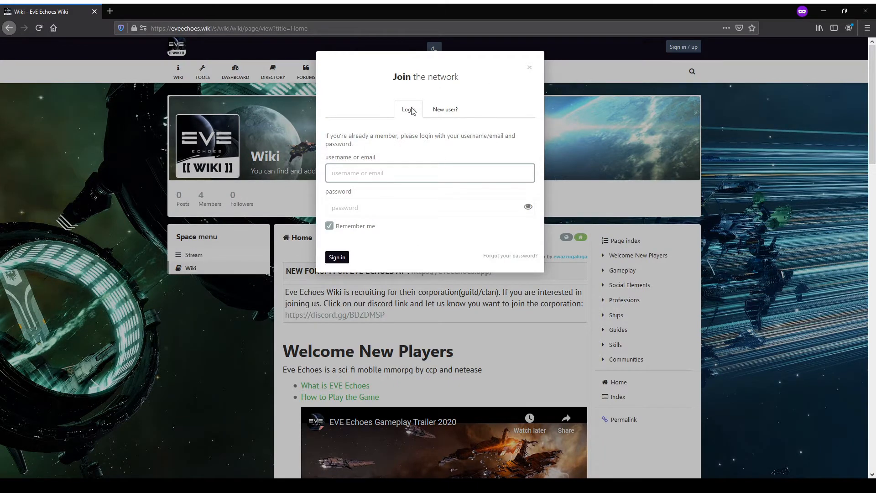
pyautogui.click(444, 109)
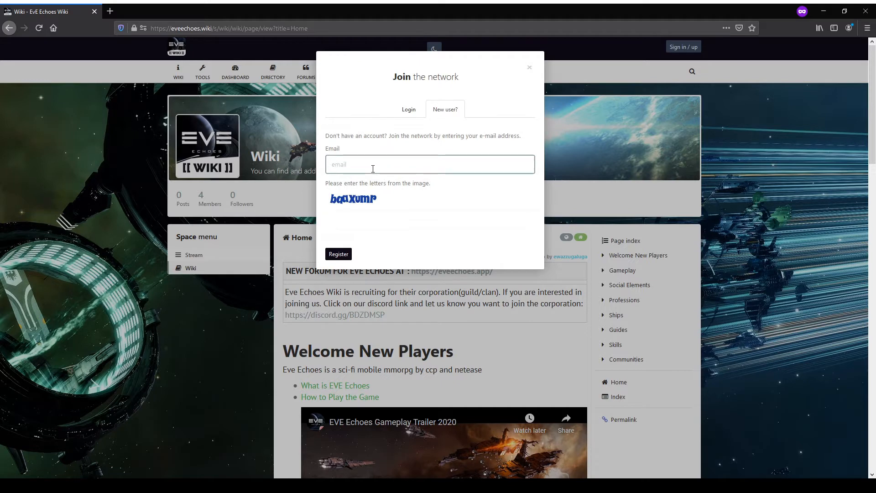
# Step: Open temp-mail.org in a new browser tab and copy the temporary email address
pyautogui.click(116, 12)
pyautogui.write('tem')
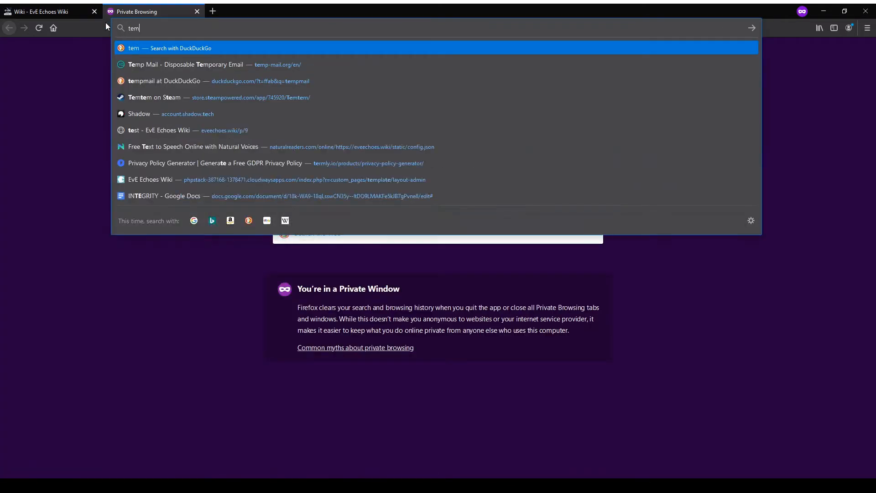
pyautogui.write('p')
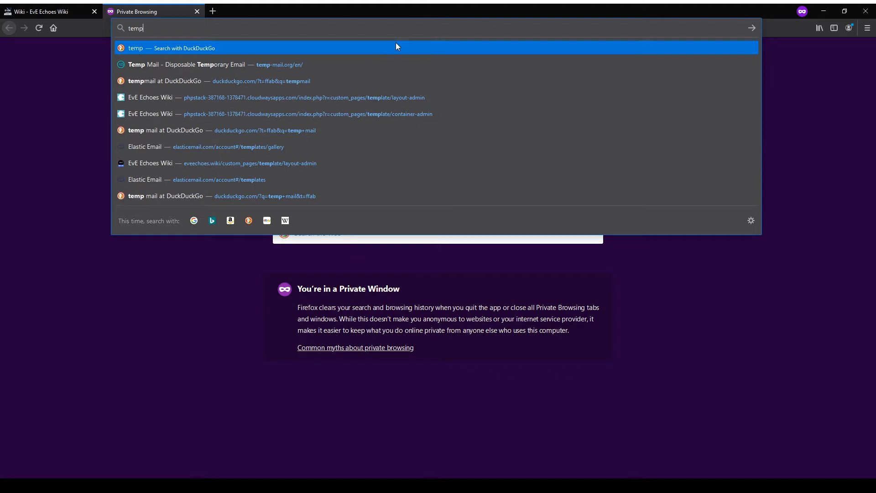
pyautogui.click(371, 64)
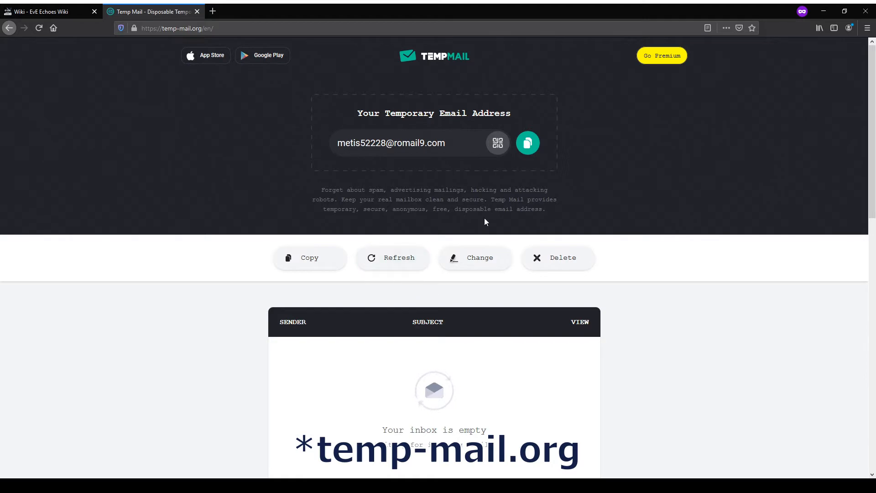
pyautogui.click(527, 144)
pyautogui.hotkey('ctrl', 'c')
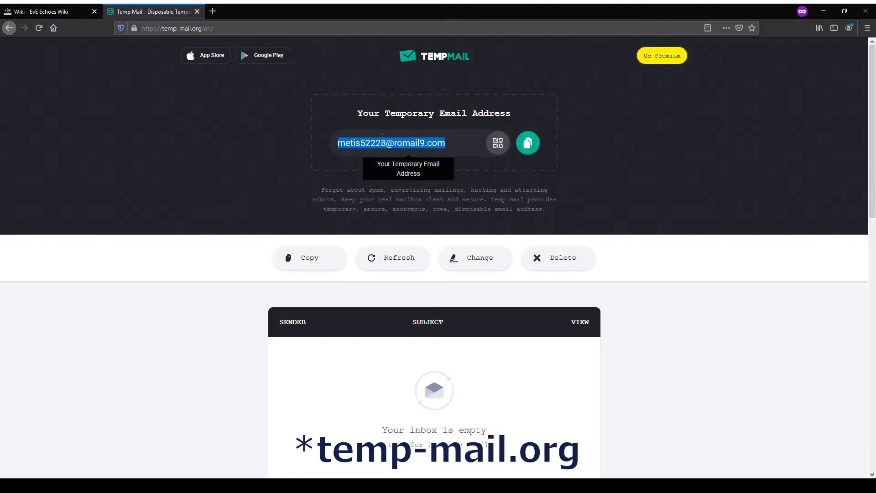
# Step: Return to the wiki's registration form and paste the copied address as the email
pyautogui.click(19, 7)
pyautogui.click(401, 163)
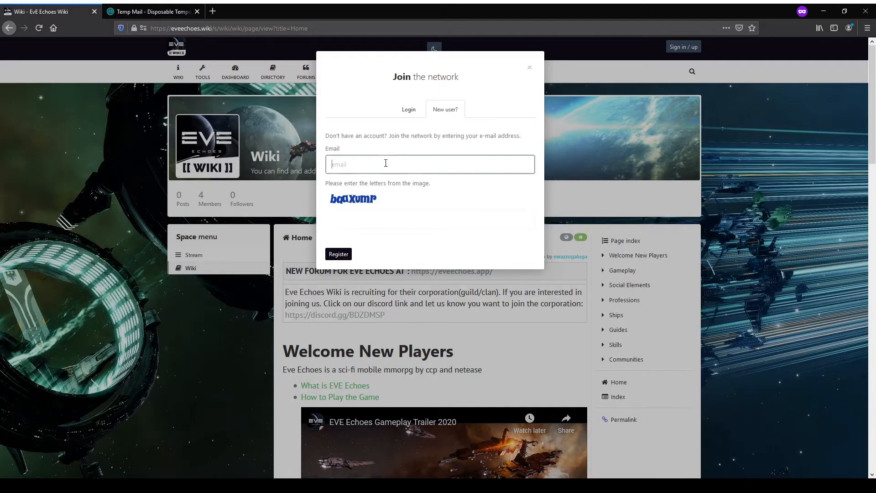
pyautogui.hotkey('ctrl', 'v')
# Step: Enter the captcha letters from the image, correct them, and submit the registration
pyautogui.click(368, 218)
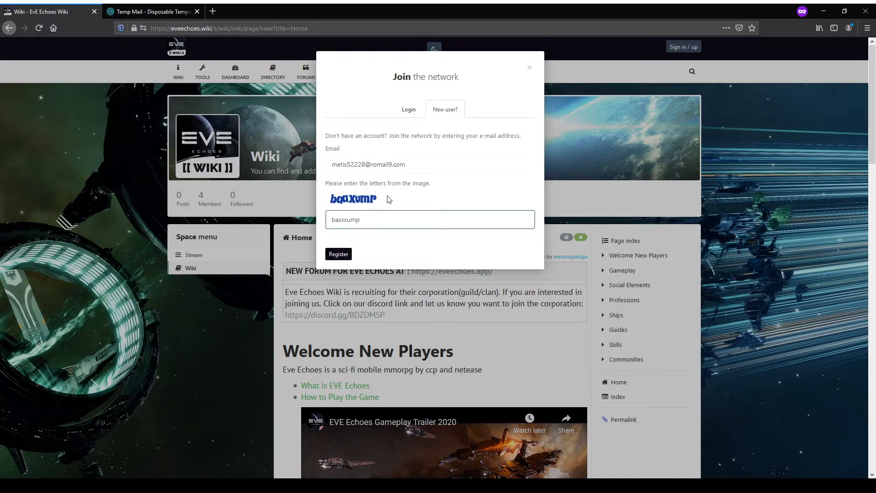
pyautogui.press('BackSpace')
pyautogui.press('BackSpace')
pyautogui.write('a')
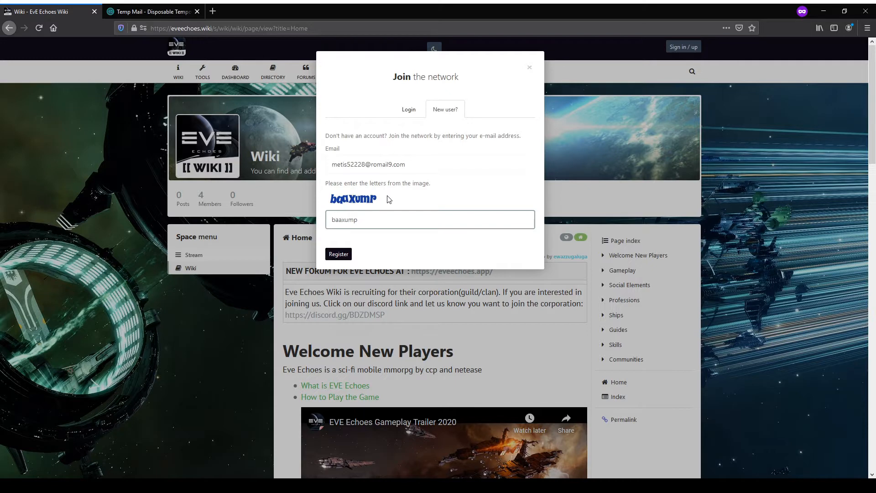
pyautogui.click(342, 258)
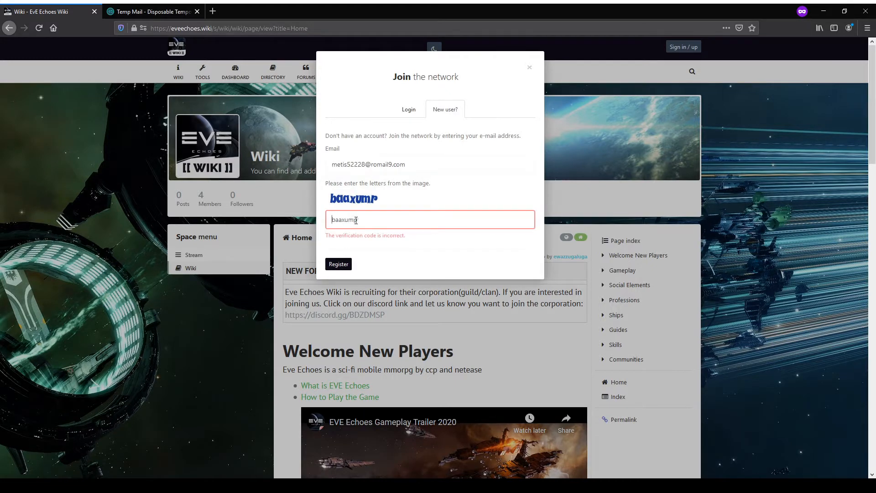
pyautogui.press('BackSpace')
pyautogui.write('P')
pyautogui.click(340, 264)
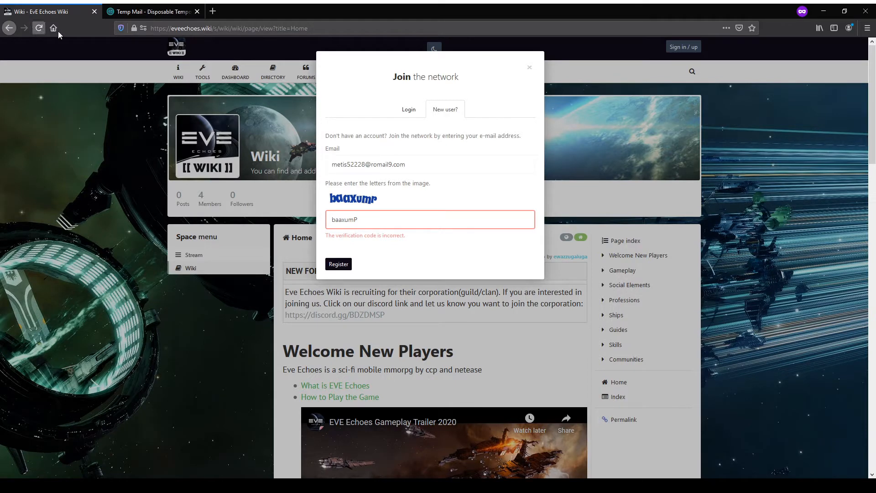
pyautogui.write('b')
pyautogui.press('BackSpace')
pyautogui.click(343, 267)
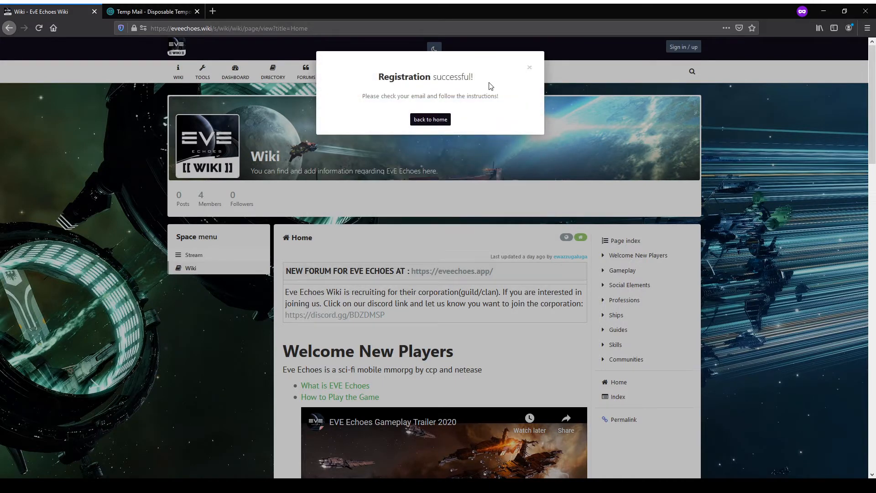
# Step: Refresh the temporary inbox, open the "Welcome to EvE Echoes Wiki" email, and follow its sign-up link
pyautogui.click(139, 11)
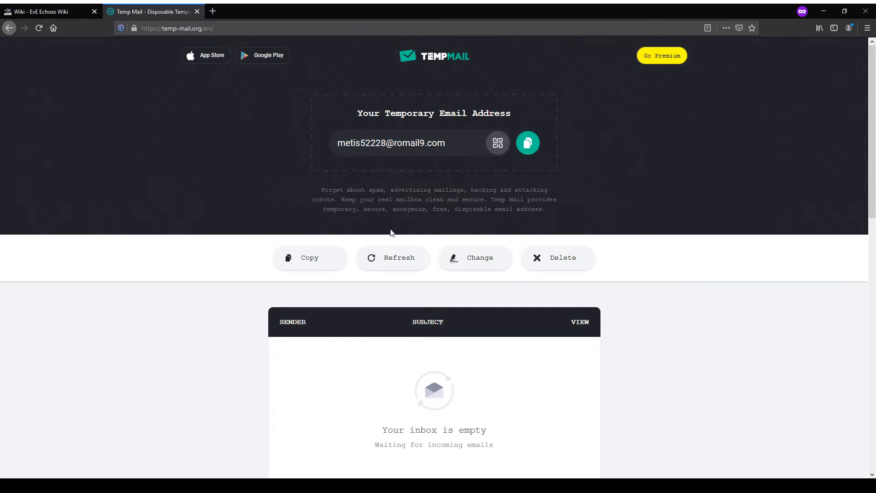
pyautogui.scroll(-1, 438, 248)
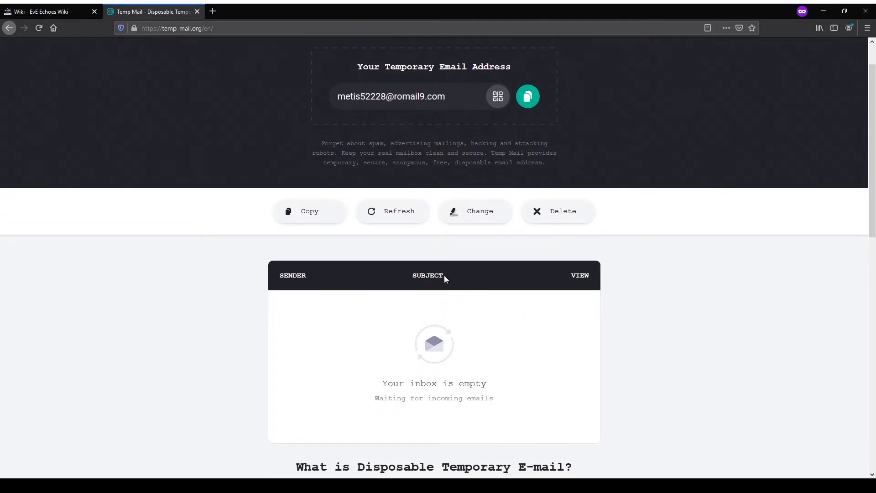
pyautogui.click(399, 211)
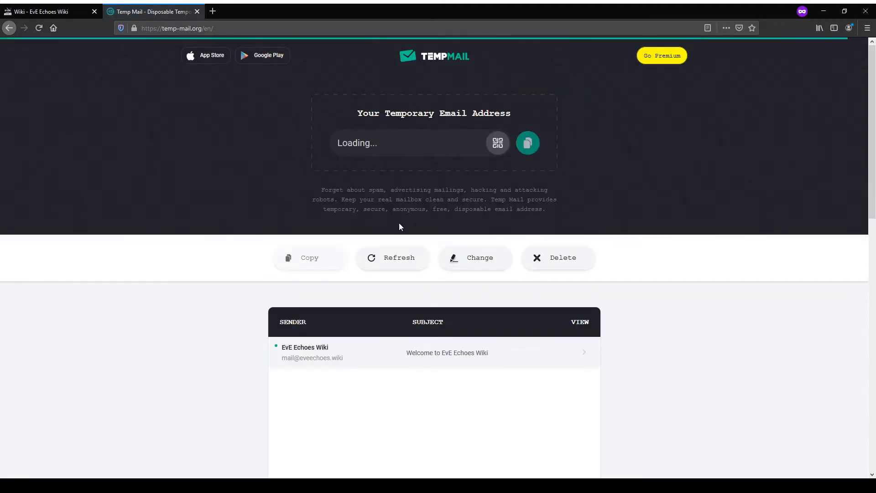
pyautogui.click(336, 353)
pyautogui.scroll(-3, 359, 364)
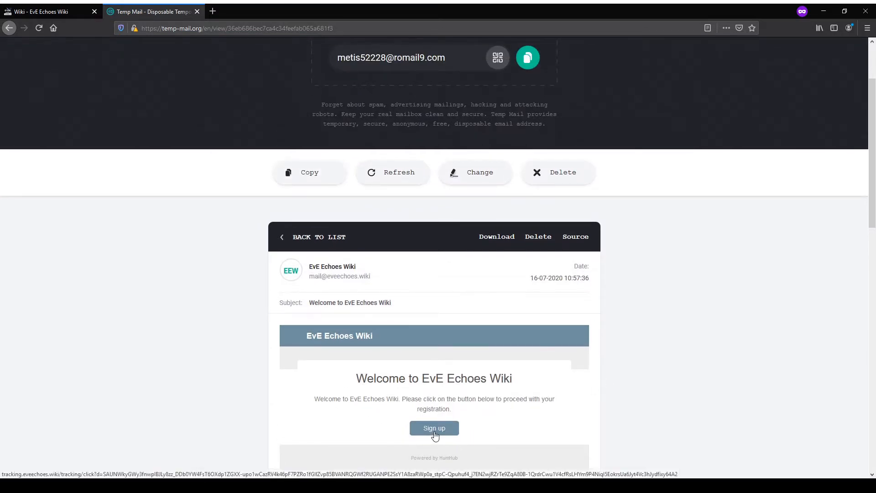
pyautogui.click(419, 428)
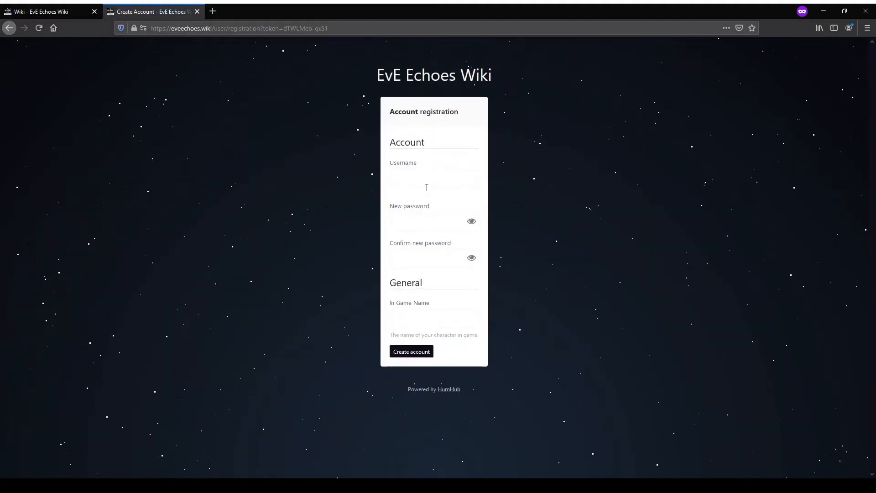
# Step: Enter potatoguy as the username, and fill in and confirm the new account password
pyautogui.click(426, 186)
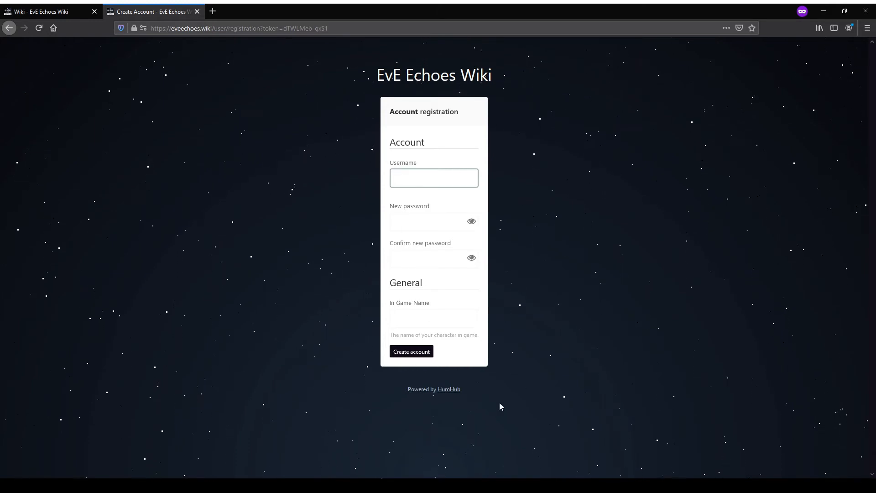
pyautogui.write('potatoguy')
pyautogui.press('Tab')
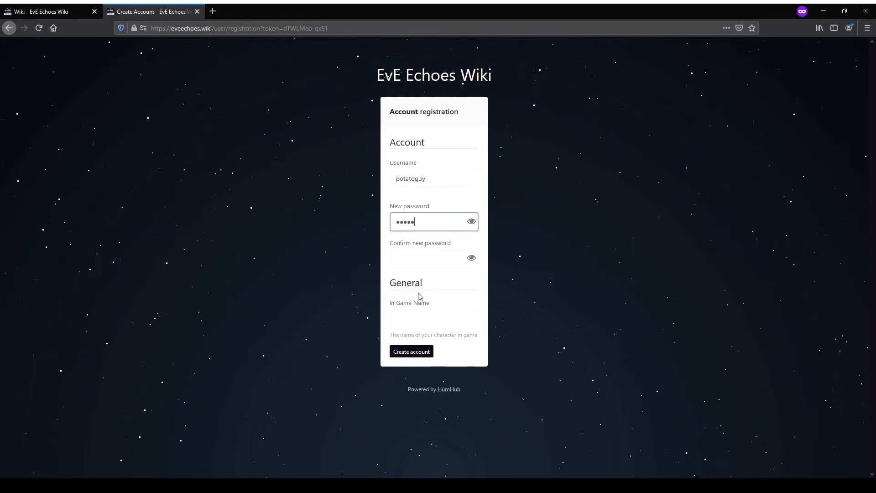
pyautogui.write('•••')
pyautogui.click(433, 257)
pyautogui.write('•••••')
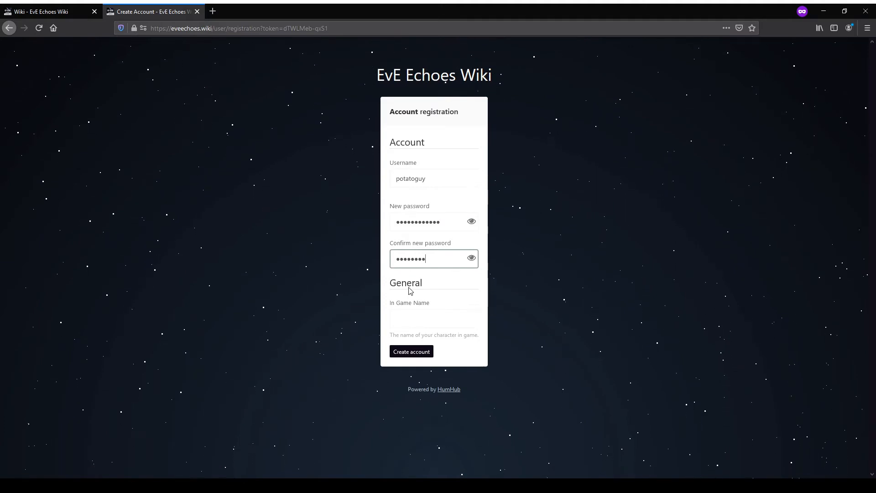
pyautogui.write('•')
# Step: Set the in-game name to thepotatoguy and create the account
pyautogui.click(431, 316)
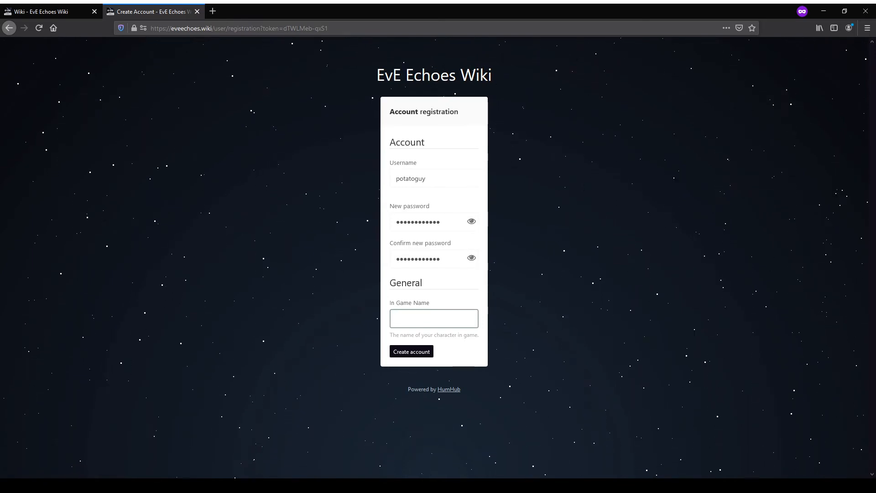
pyautogui.write('thepotatoguy')
pyautogui.click(415, 352)
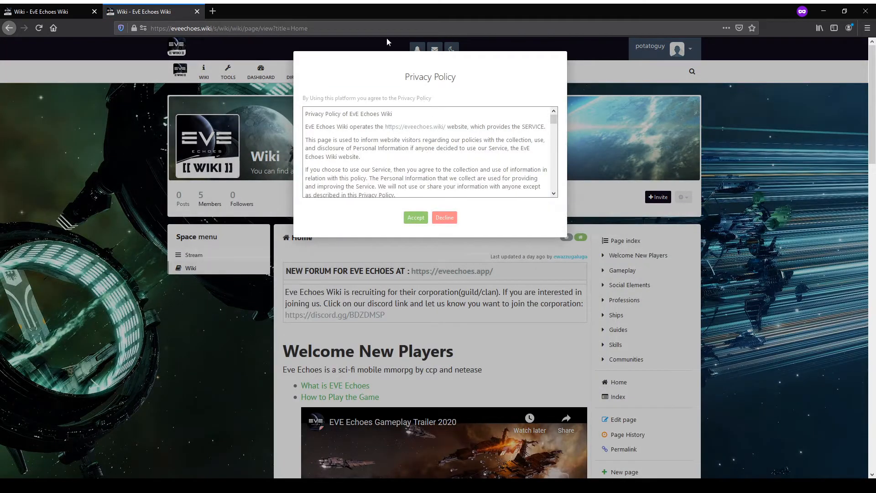
# Step: Read through the wiki's privacy policy and accept it
pyautogui.scroll(-15, 415, 172)
pyautogui.scroll(15, 470, 169)
pyautogui.click(409, 219)
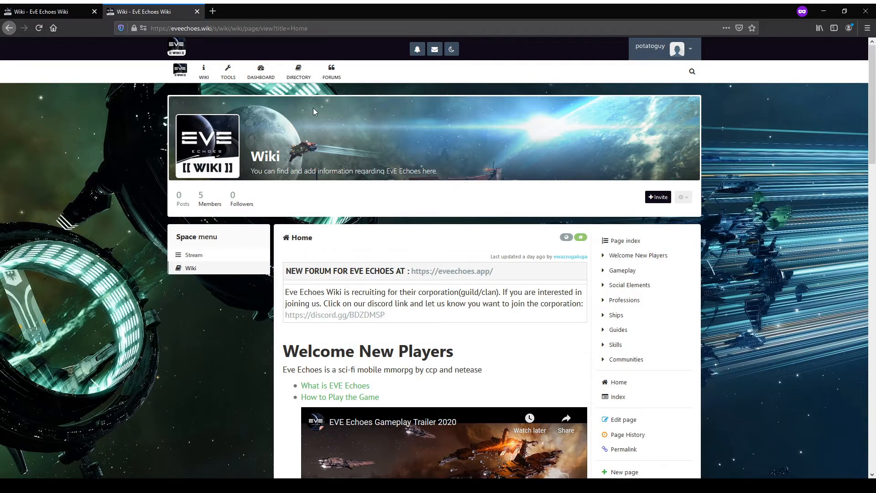
# Step: Look over the Home page's announcements, Welcome New Players section, and Gameplay section
pyautogui.scroll(-3, 374, 177)
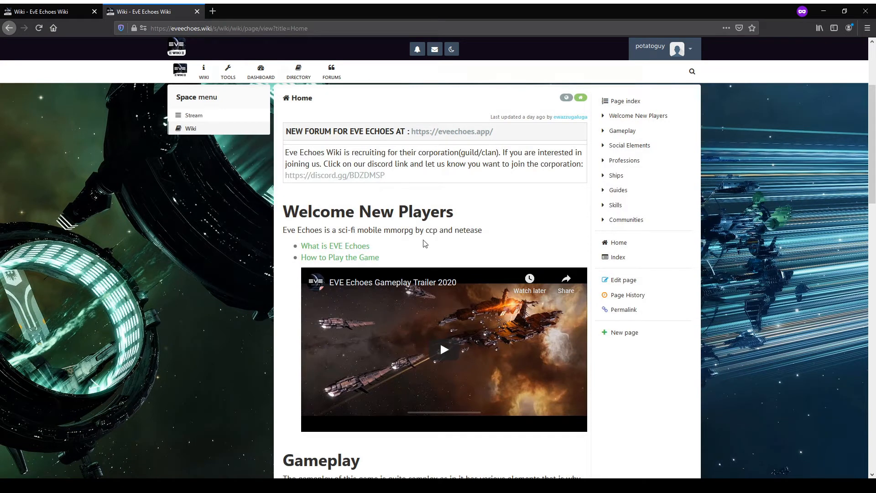
pyautogui.scroll(3, 421, 249)
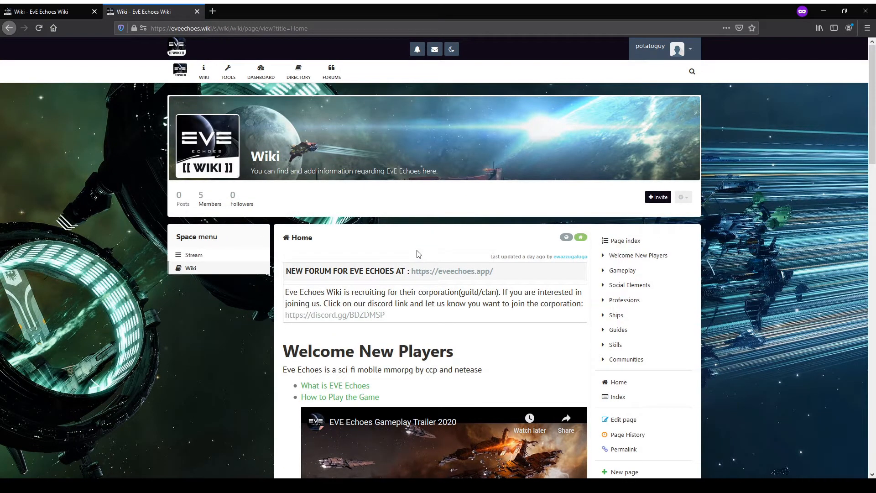
pyautogui.scroll(-2, 420, 250)
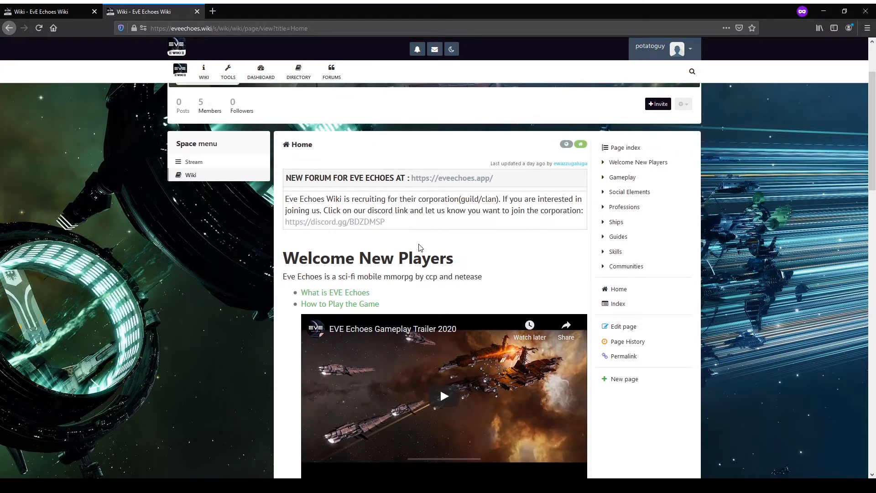
pyautogui.scroll(-2, 420, 247)
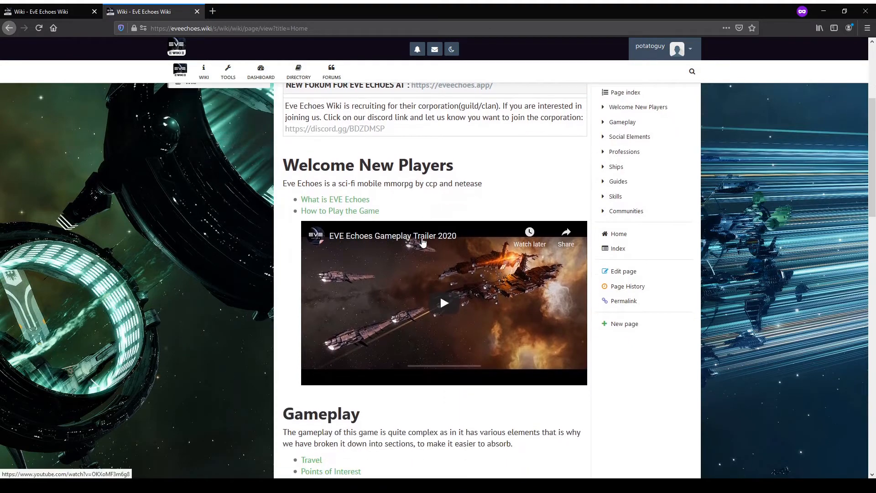
pyautogui.scroll(4, 427, 196)
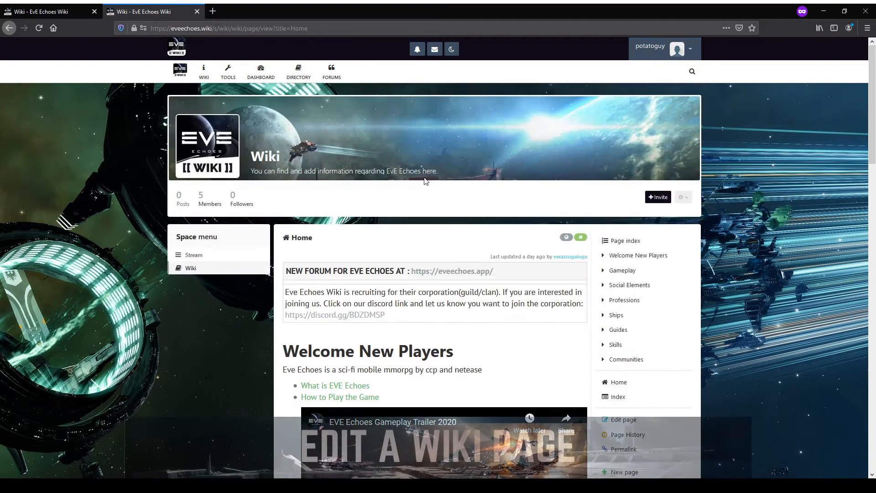
pyautogui.scroll(-6, 428, 193)
pyautogui.scroll(3, 404, 186)
pyautogui.scroll(-4, 392, 167)
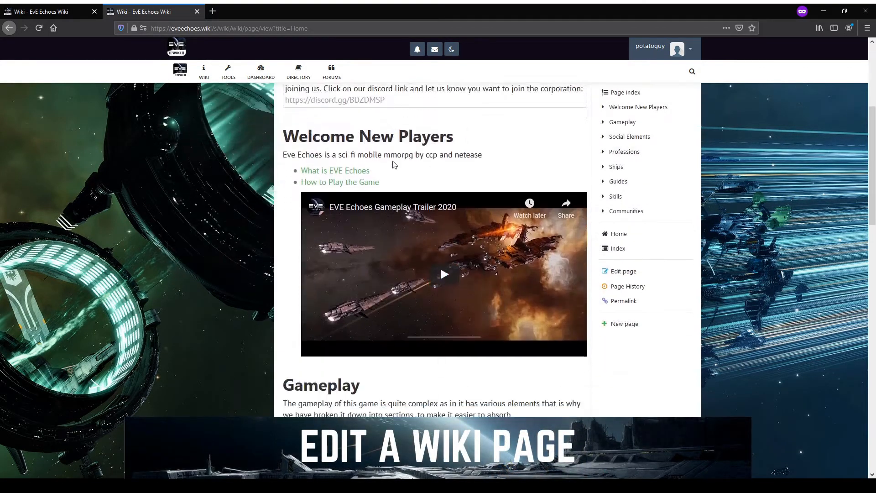
pyautogui.scroll(-1, 392, 166)
pyautogui.scroll(2, 392, 166)
pyautogui.scroll(-1, 452, 273)
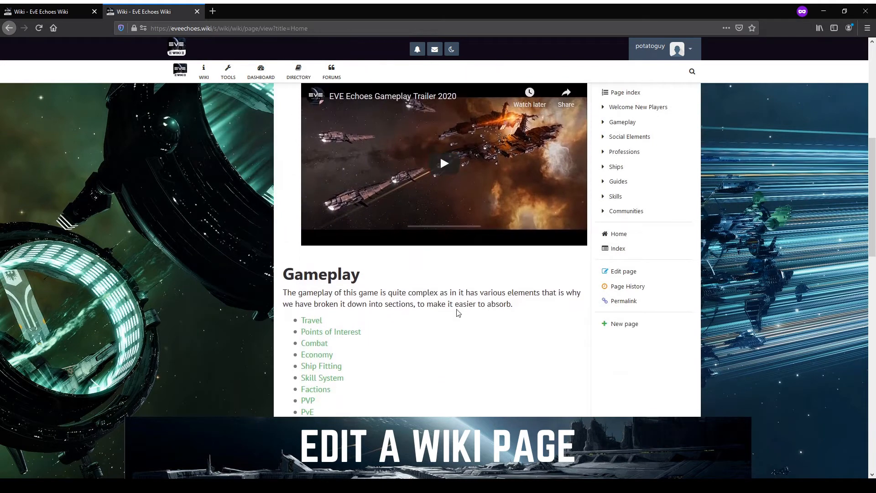
# Step: Open the Travel page from the Home page's Gameplay section and look through its text
pyautogui.click(310, 323)
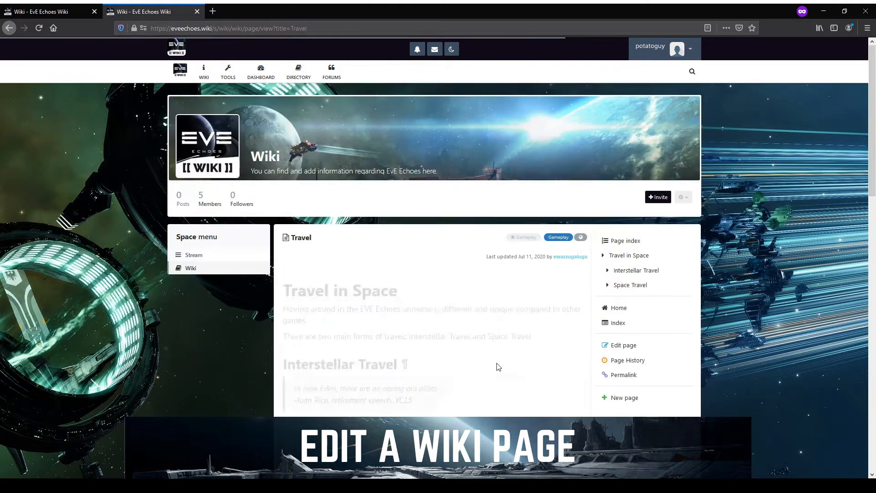
pyautogui.scroll(-5, 393, 190)
pyautogui.scroll(-10, 393, 190)
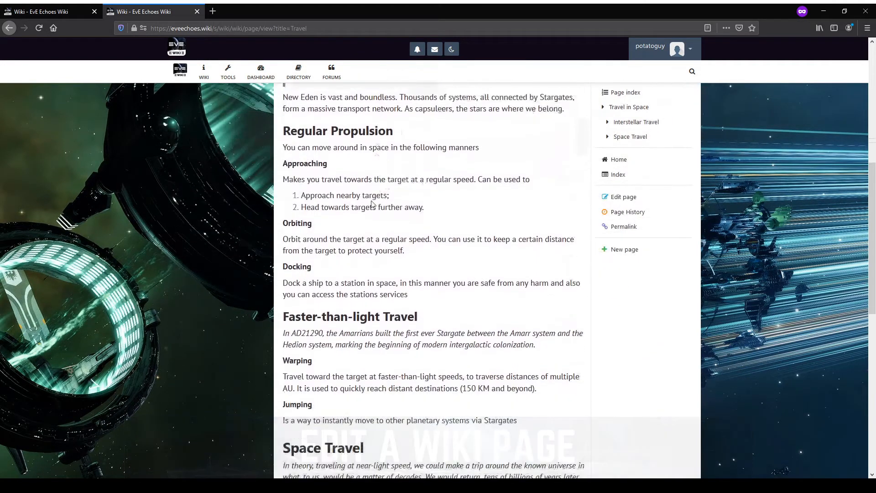
# Step: Read through the Travel page, from the Travel in Space introduction to the Operation Ring section
pyautogui.scroll(-2, 375, 206)
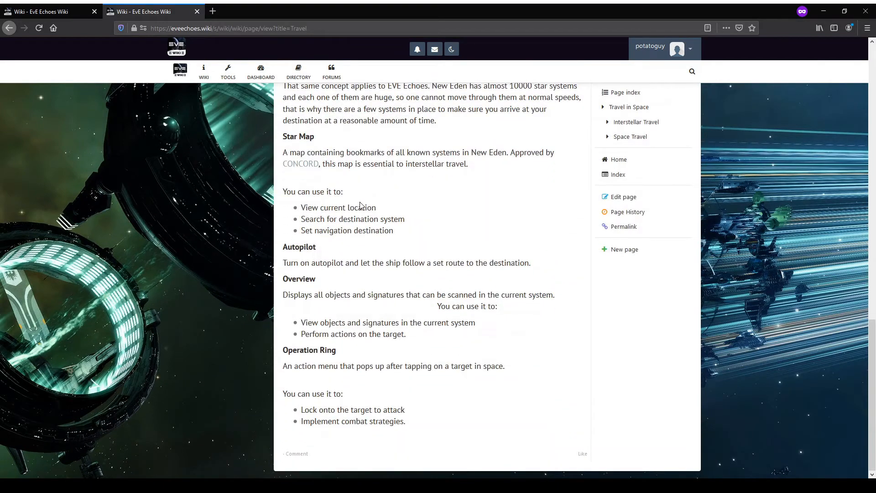
pyautogui.scroll(10, 360, 206)
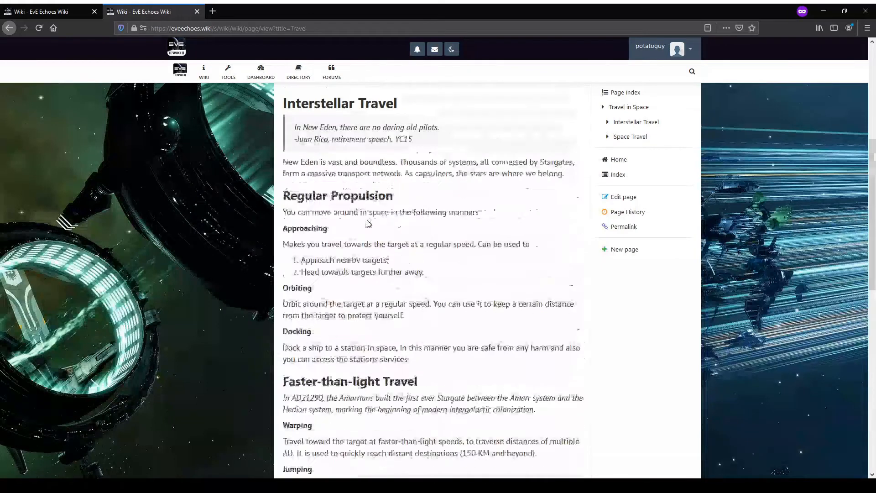
pyautogui.scroll(5, 369, 223)
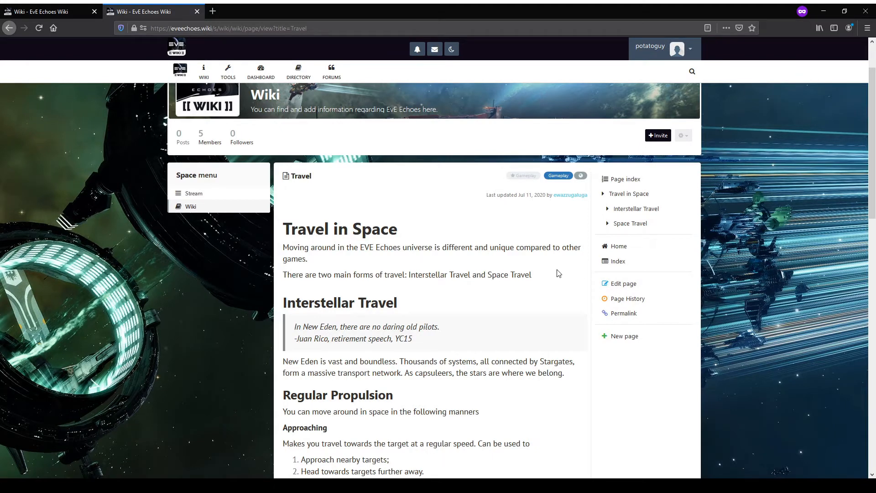
pyautogui.scroll(-1, 486, 281)
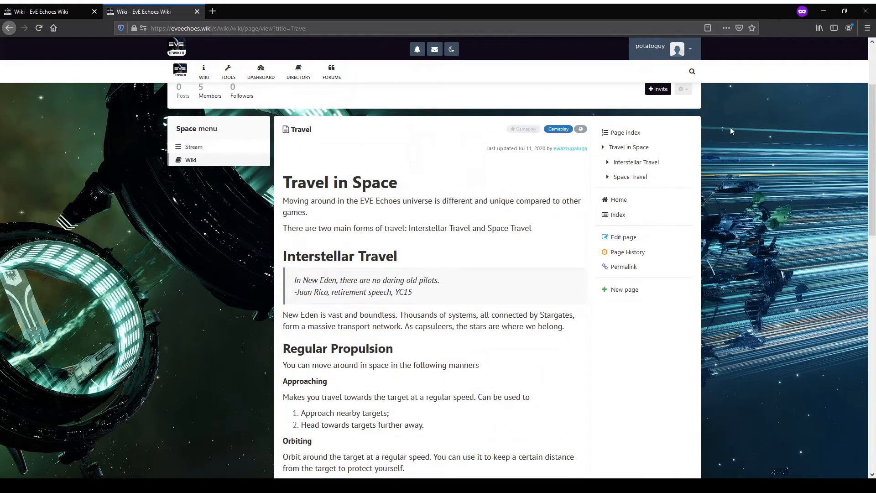
pyautogui.scroll(-2, 604, 199)
pyautogui.scroll(-15, 604, 199)
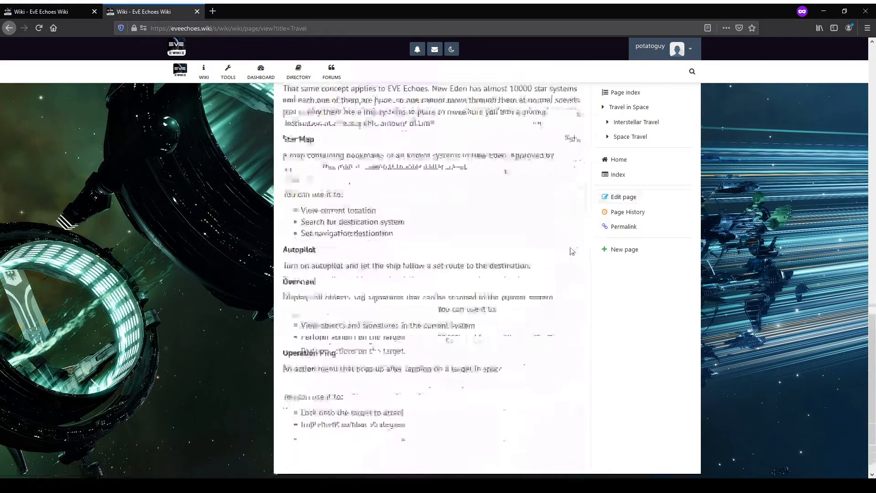
pyautogui.scroll(15, 525, 377)
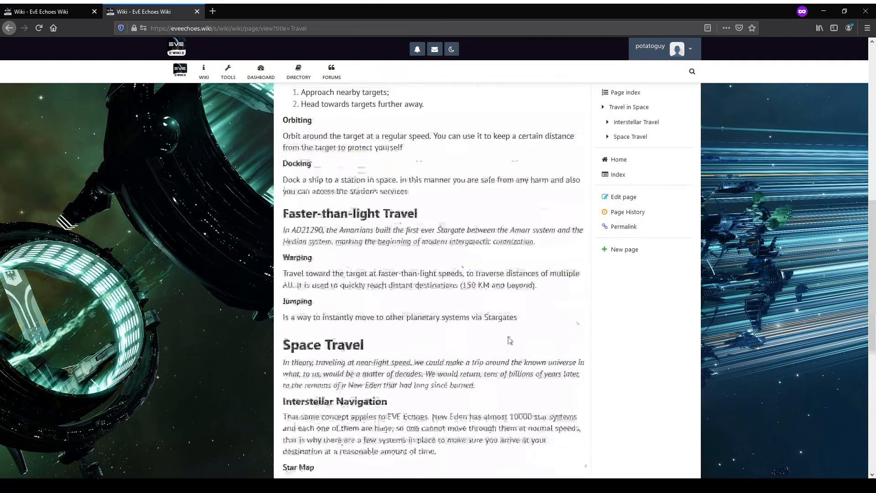
pyautogui.scroll(-8, 574, 334)
pyautogui.scroll(-6, 574, 334)
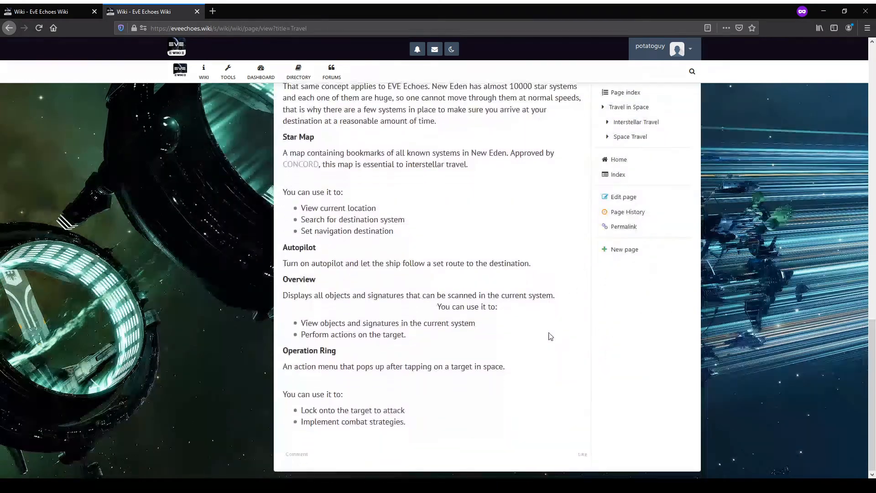
pyautogui.scroll(4, 570, 217)
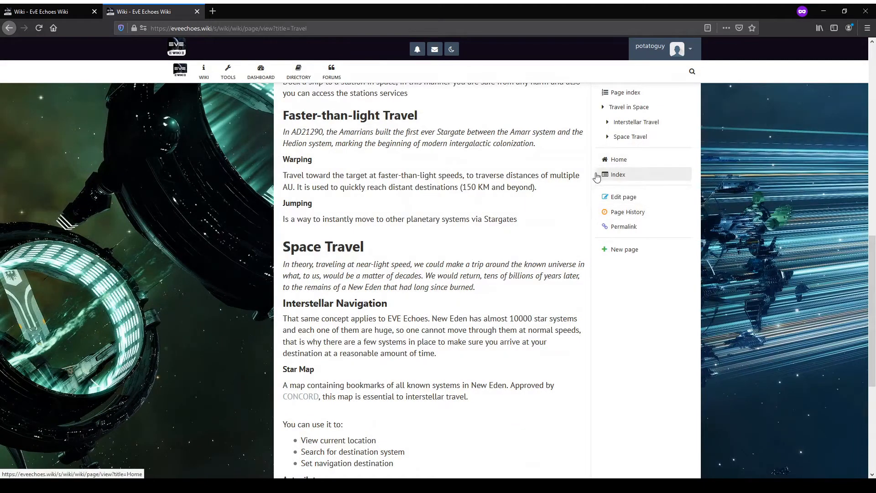
# Step: Open the Travel page for editing and expand the text editor to full screen
pyautogui.scroll(4, 547, 182)
pyautogui.click(622, 196)
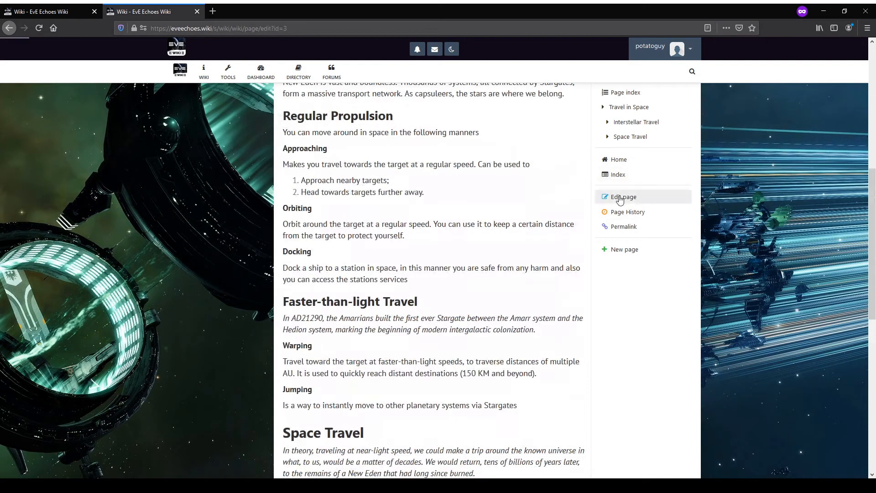
pyautogui.scroll(-2, 457, 206)
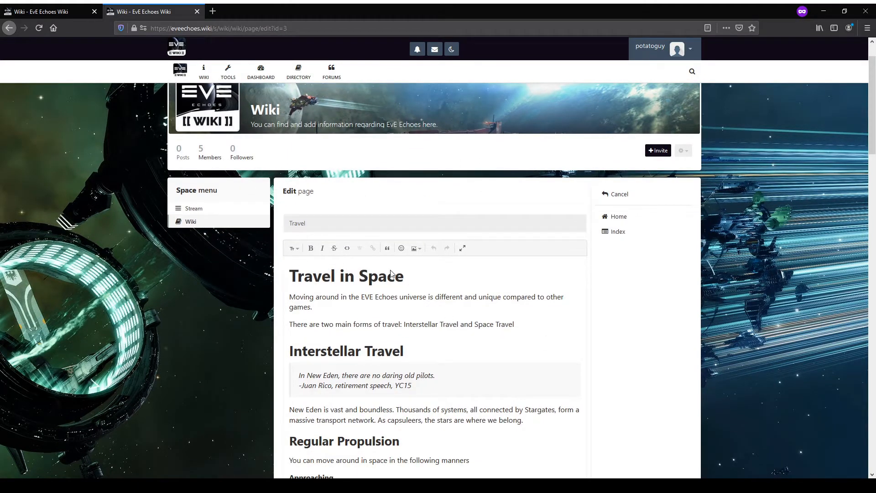
pyautogui.click(463, 249)
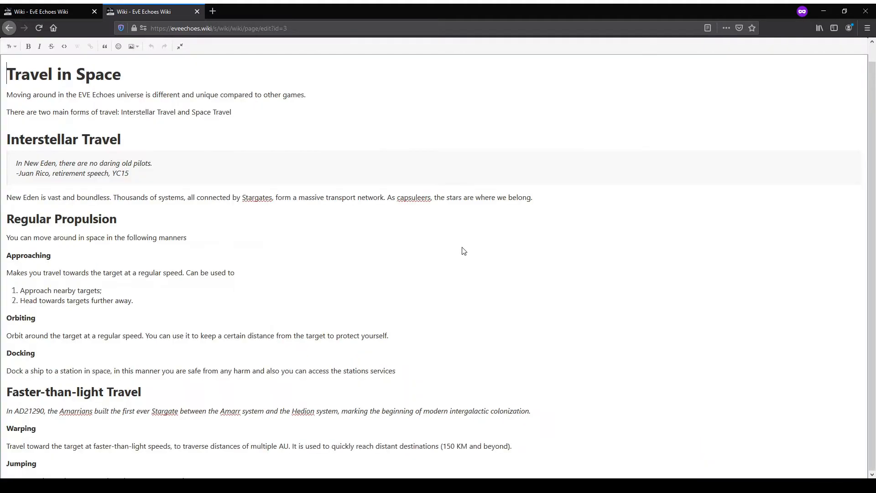
pyautogui.click(129, 241)
pyautogui.click(233, 112)
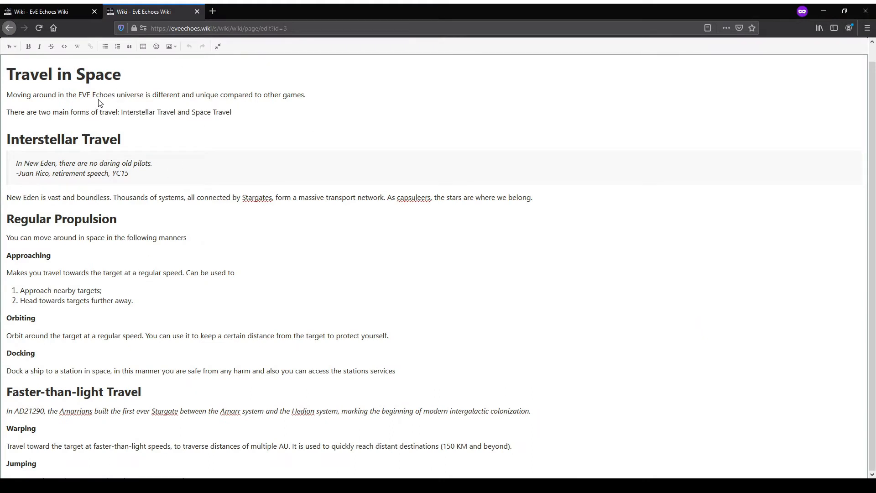
pyautogui.click(127, 74)
pyautogui.write('s')
pyautogui.press('BackSpace')
pyautogui.moveTo(150, 130); pyautogui.dragTo(142, 237)
pyautogui.click(142, 236)
# Step: Return the editor to its normal size and look through the Travel page's editable text and image placeholders
pyautogui.click(218, 47)
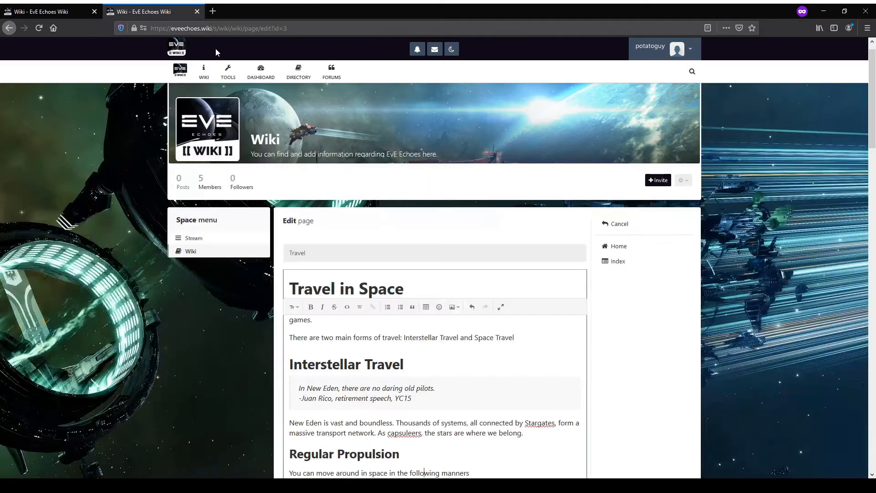
pyautogui.scroll(-4, 429, 235)
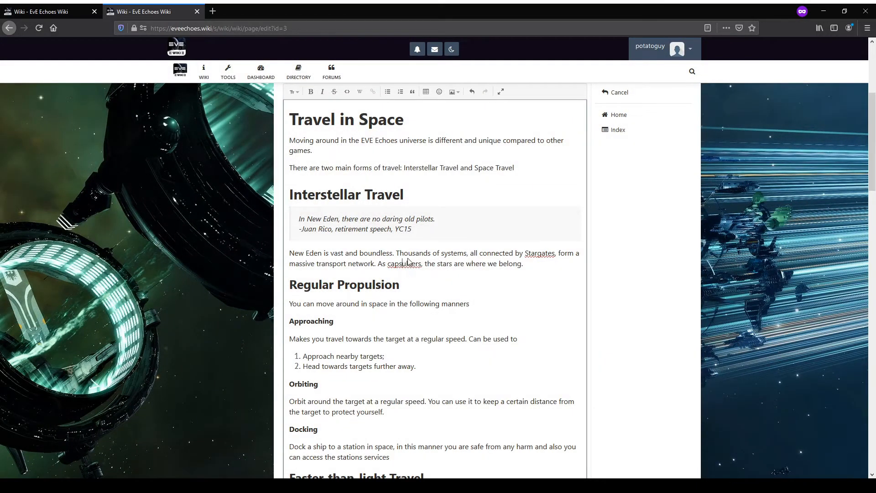
pyautogui.scroll(3, 446, 249)
pyautogui.scroll(-2, 494, 240)
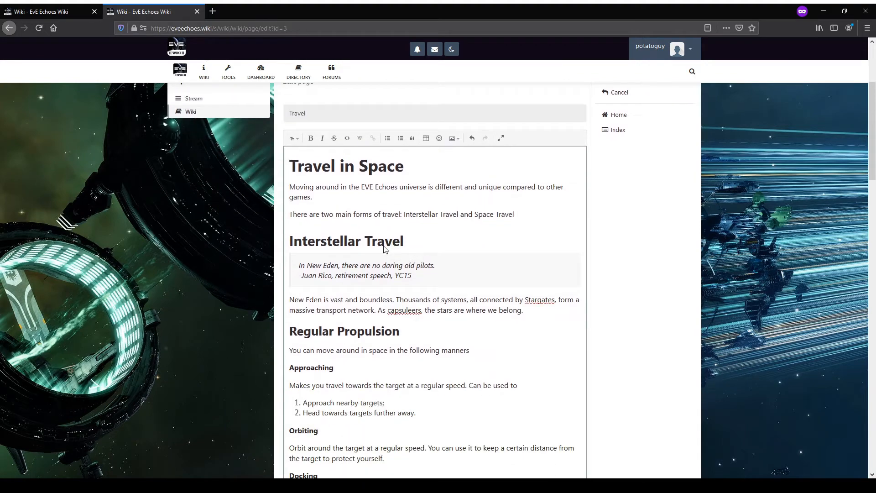
pyautogui.scroll(-8, 385, 251)
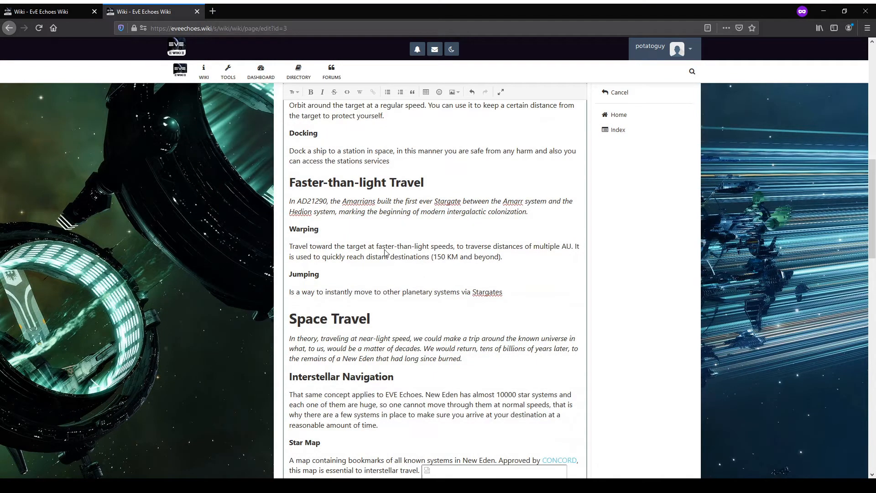
pyautogui.scroll(-5, 384, 252)
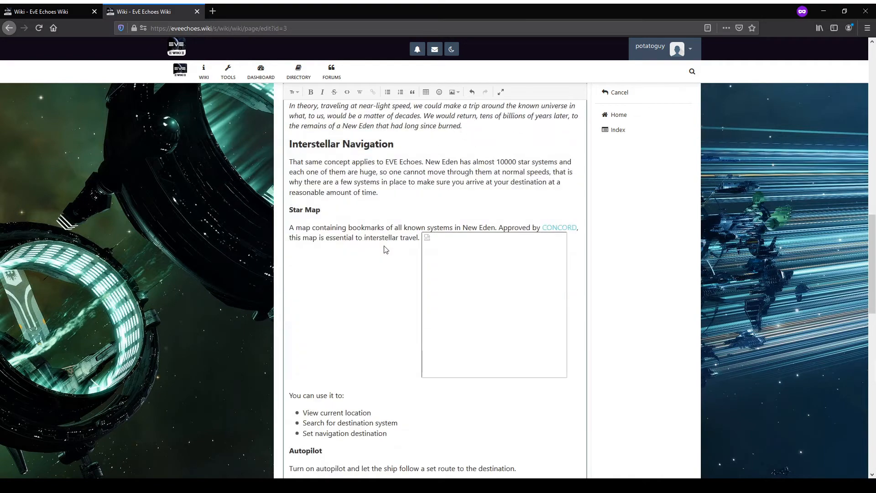
pyautogui.scroll(5, 385, 249)
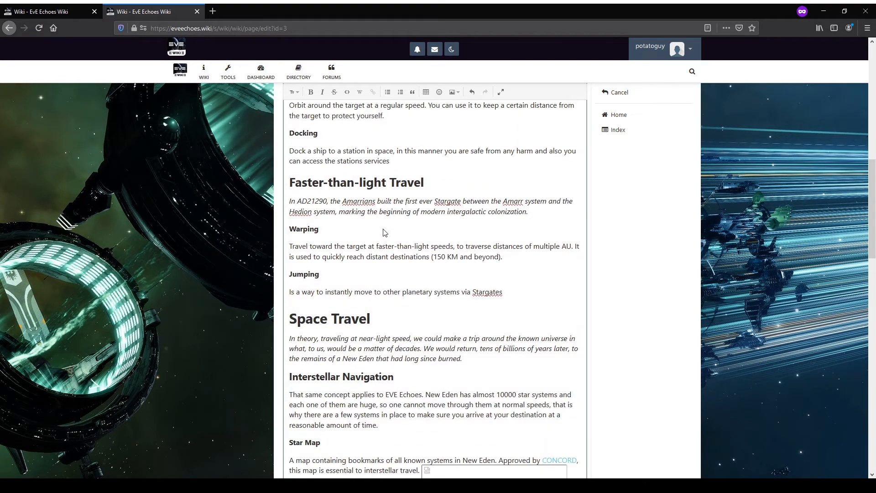
pyautogui.scroll(8, 384, 233)
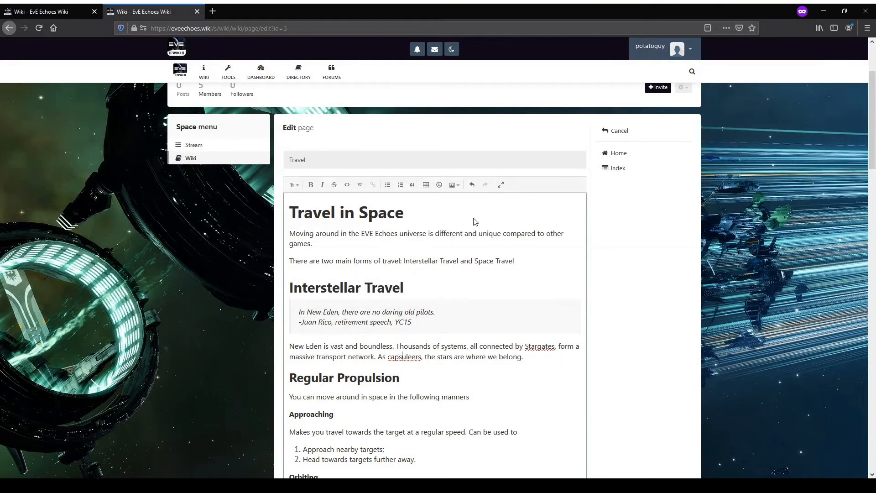
# Step: Save the Travel page from the end of its edit form
pyautogui.scroll(-8, 418, 260)
pyautogui.scroll(-15, 616, 291)
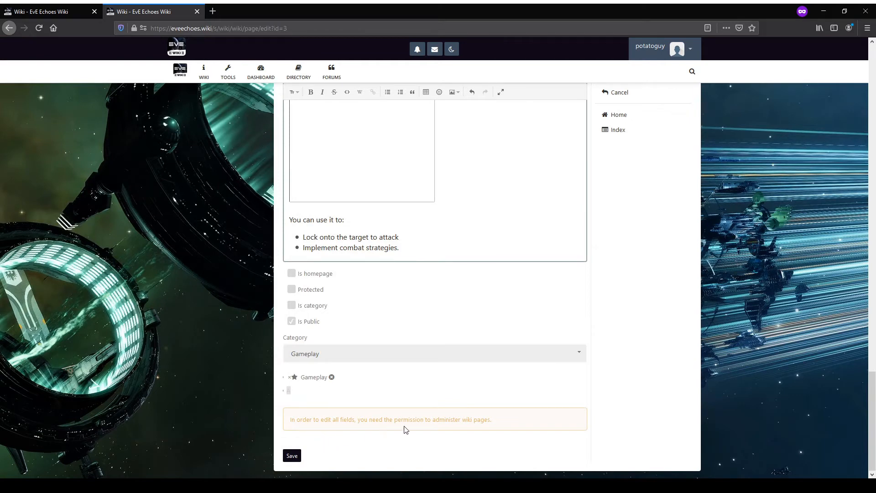
pyautogui.click(296, 454)
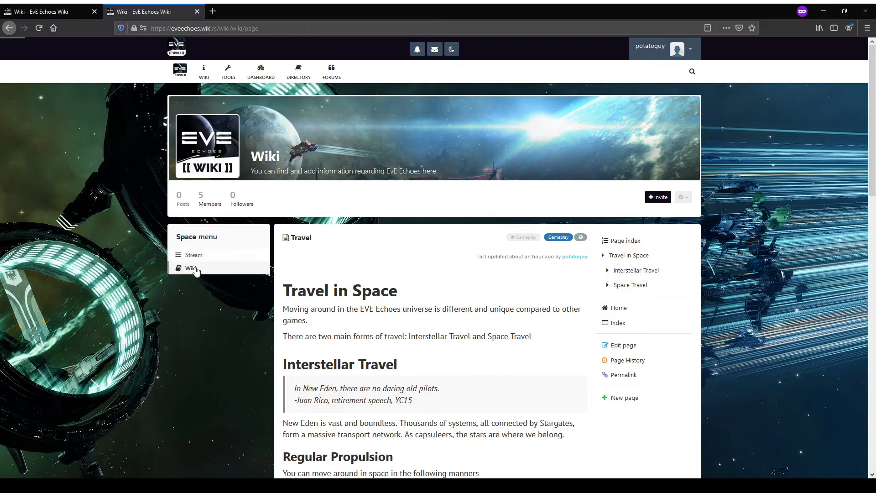
# Step: Go back to the wiki's Home page and open it for editing
pyautogui.click(218, 268)
pyautogui.scroll(-3, 302, 280)
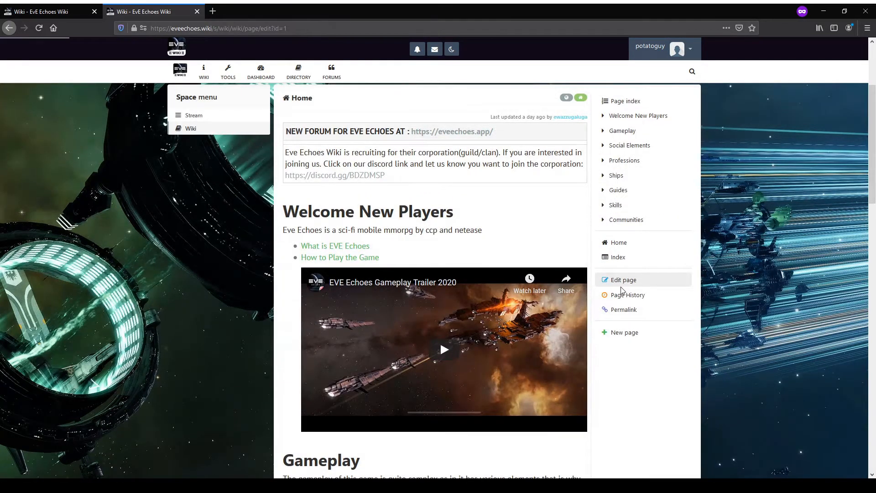
pyautogui.click(615, 281)
pyautogui.scroll(-3, 459, 291)
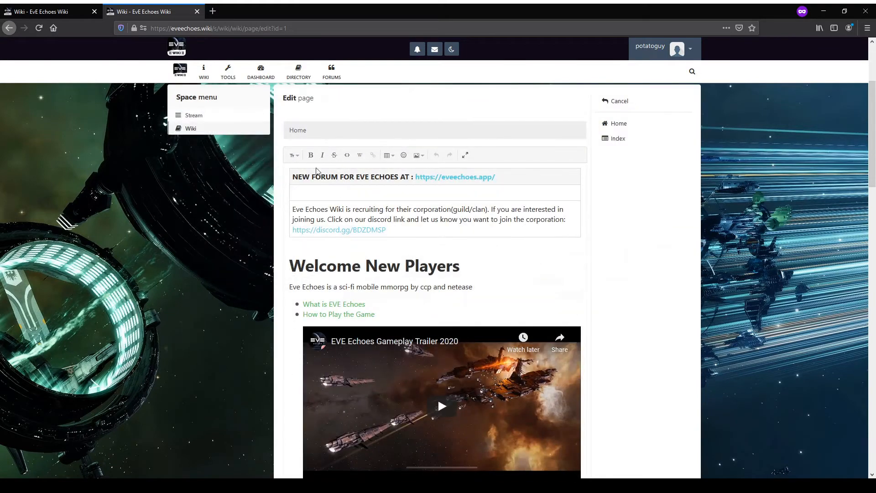
# Step: Look over the Home page's edit form, from the forum announcement to the Communities section and page options
pyautogui.scroll(-3, 360, 158)
pyautogui.scroll(2, 358, 171)
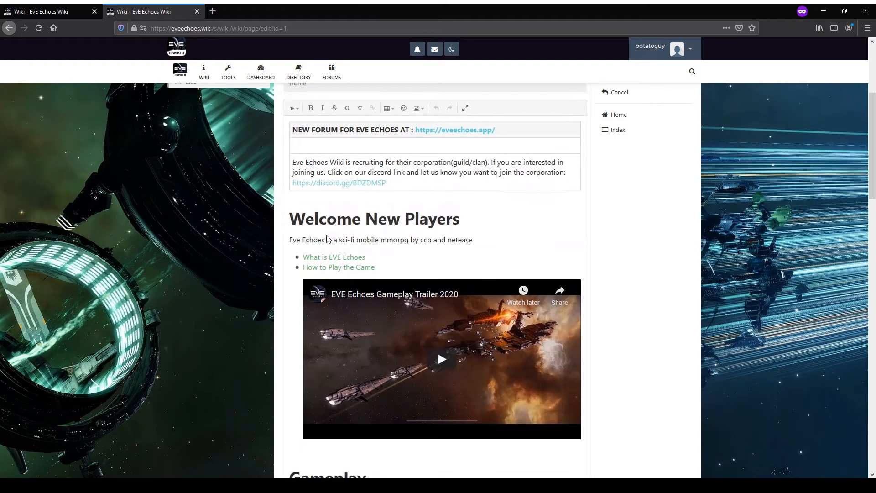
pyautogui.scroll(-1, 352, 211)
pyautogui.scroll(4, 328, 210)
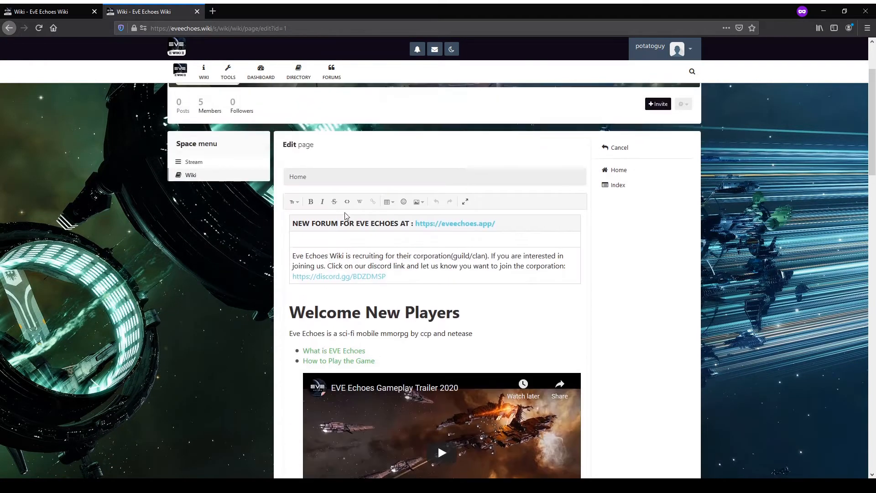
pyautogui.scroll(-10, 360, 228)
pyautogui.scroll(-3, 374, 225)
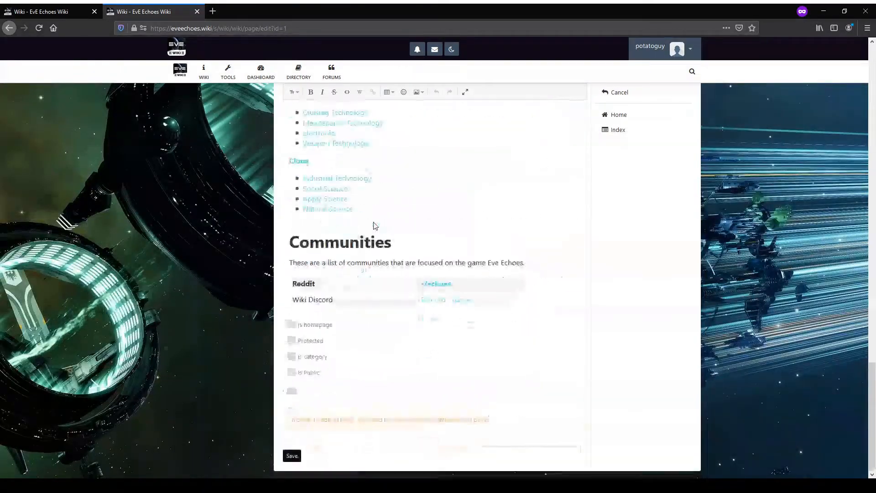
pyautogui.scroll(15, 375, 223)
pyautogui.scroll(3, 375, 223)
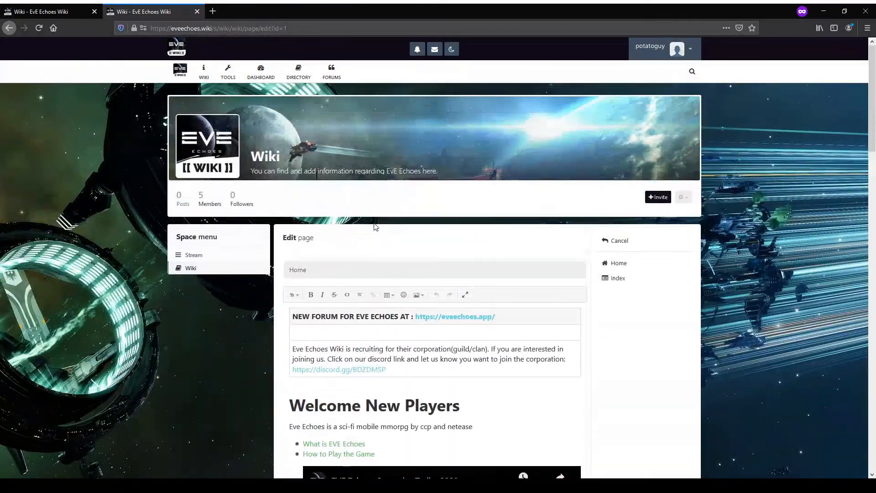
# Step: Examine the page links listed under Gameplay, Social Elements, Professions and Ships in the Home page editor
pyautogui.scroll(-5, 374, 223)
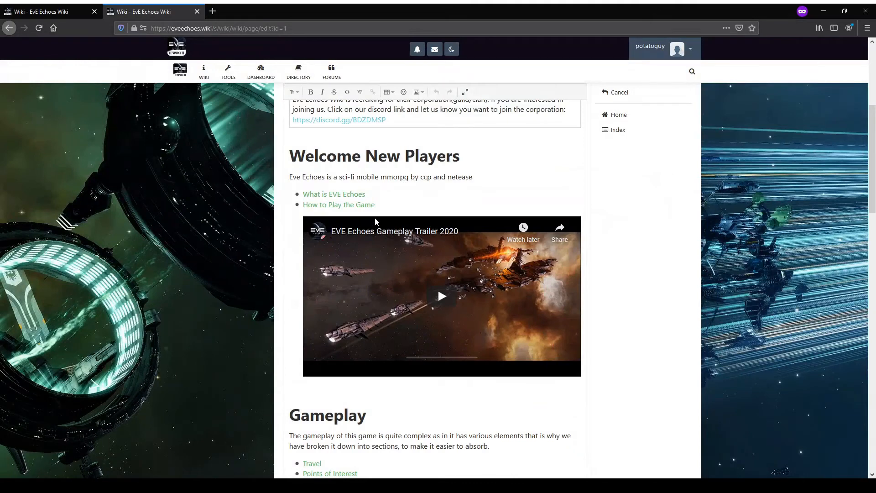
pyautogui.scroll(-9, 375, 220)
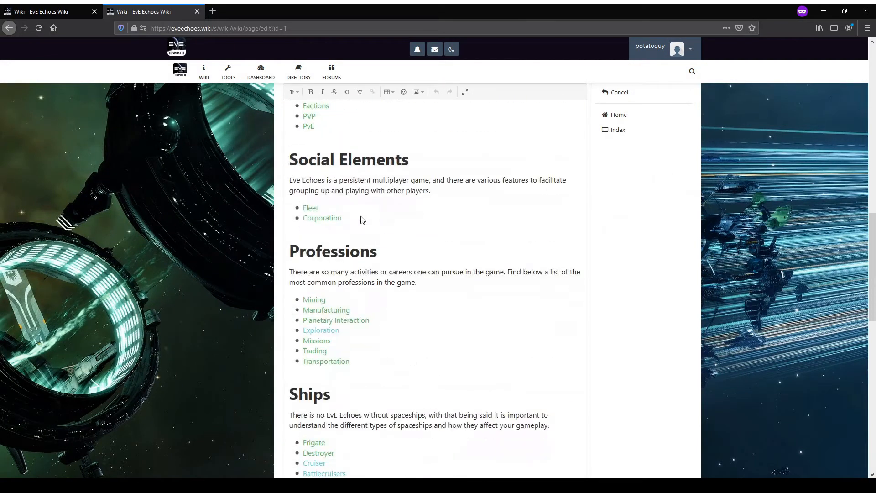
pyautogui.scroll(1, 362, 229)
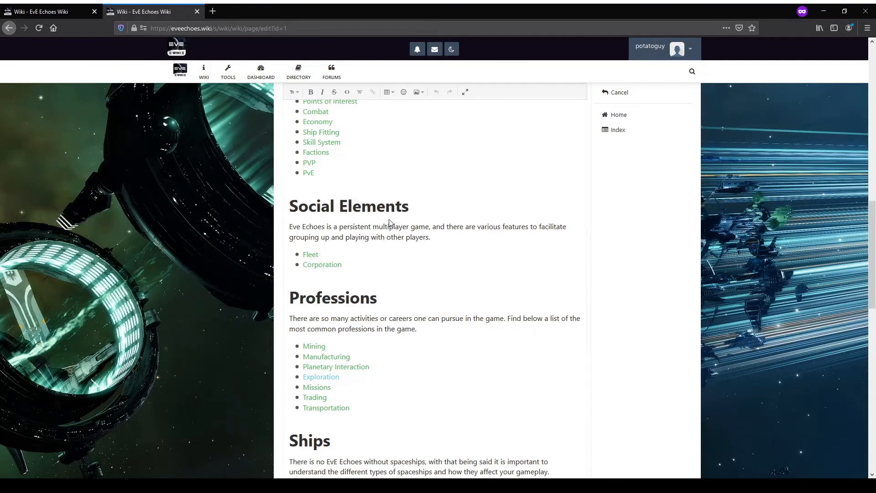
pyautogui.scroll(3, 390, 222)
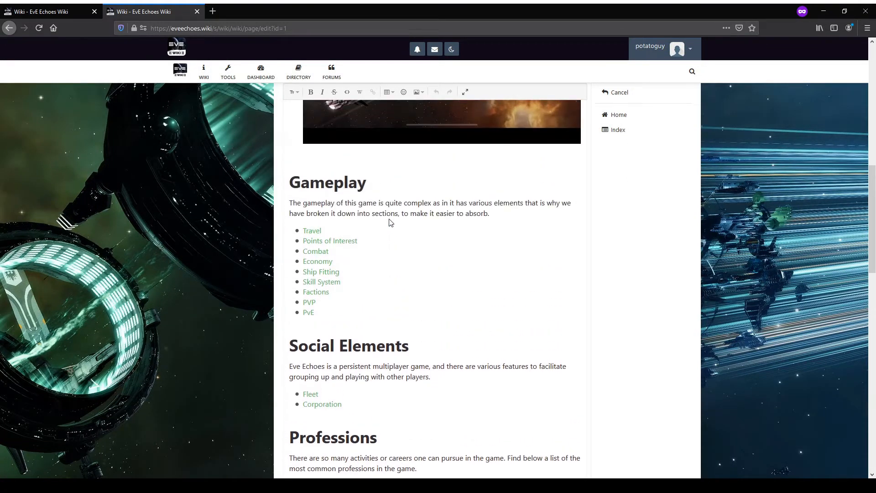
pyautogui.scroll(2, 390, 222)
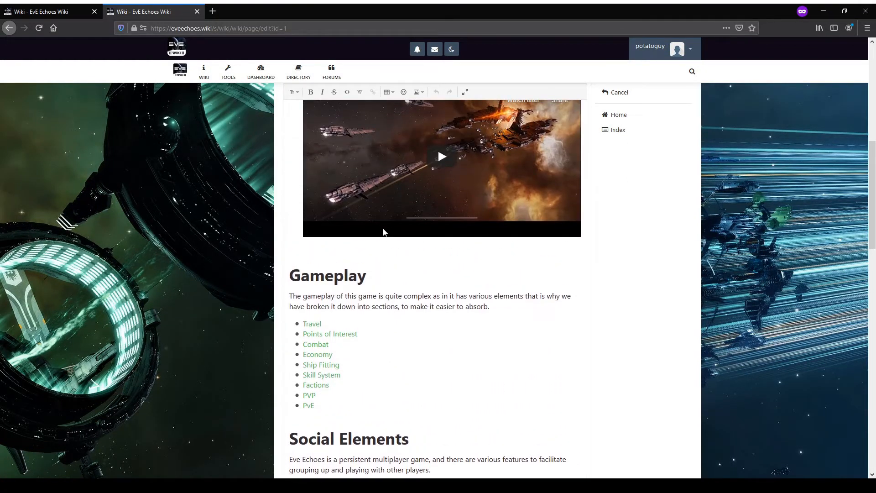
pyautogui.click(331, 325)
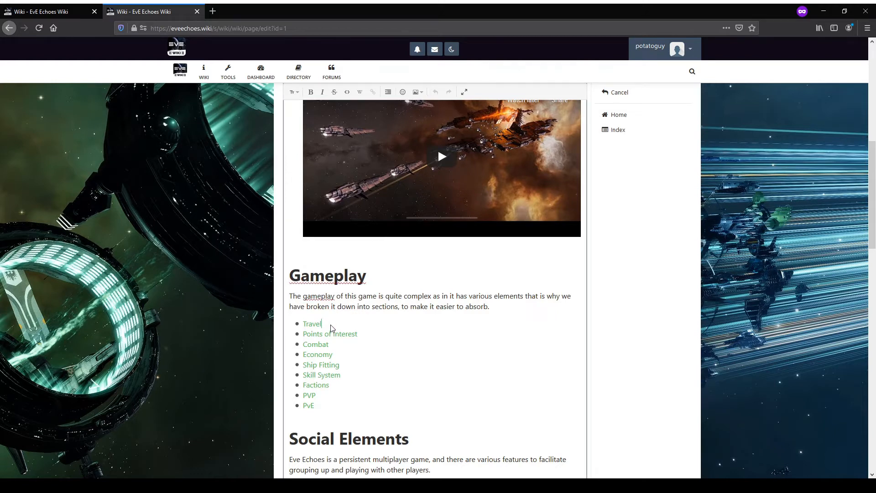
pyautogui.scroll(5, 352, 322)
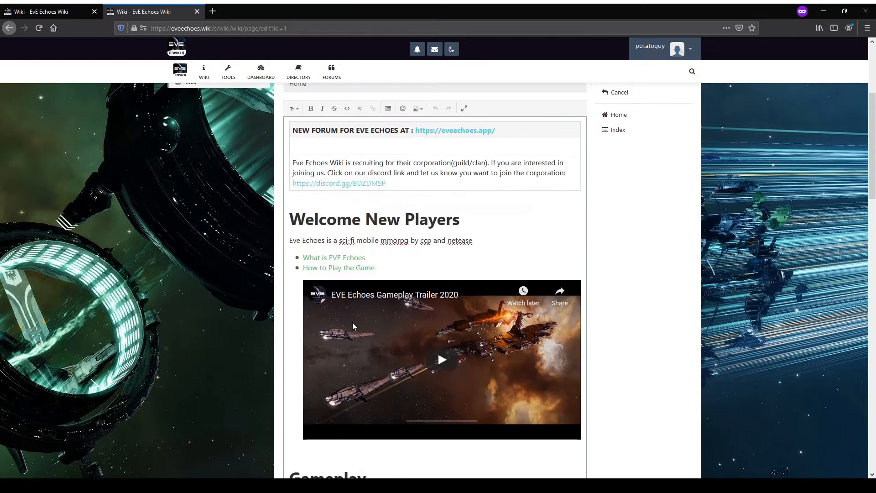
pyautogui.scroll(-12, 354, 321)
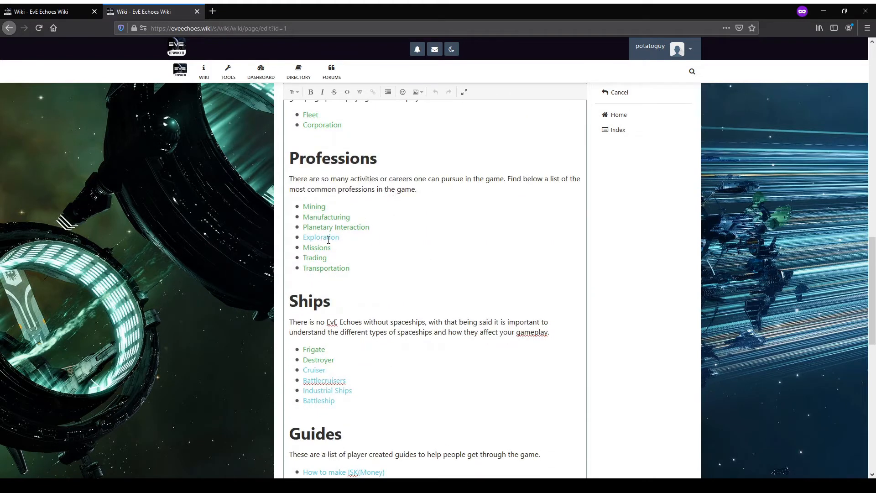
# Step: Inspect the link settings of the Exploration entry under Professions and close them without changing anything
pyautogui.click(352, 241)
pyautogui.click(334, 236)
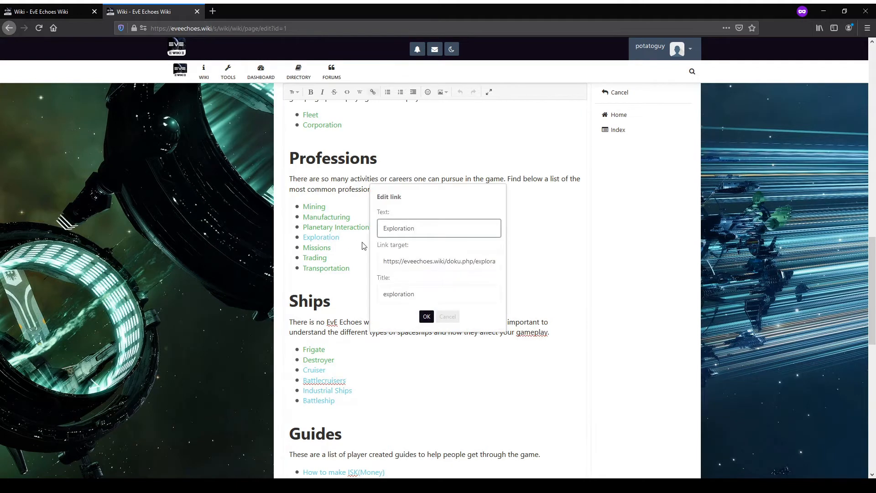
pyautogui.moveTo(407, 261); pyautogui.dragTo(435, 270)
pyautogui.click(445, 317)
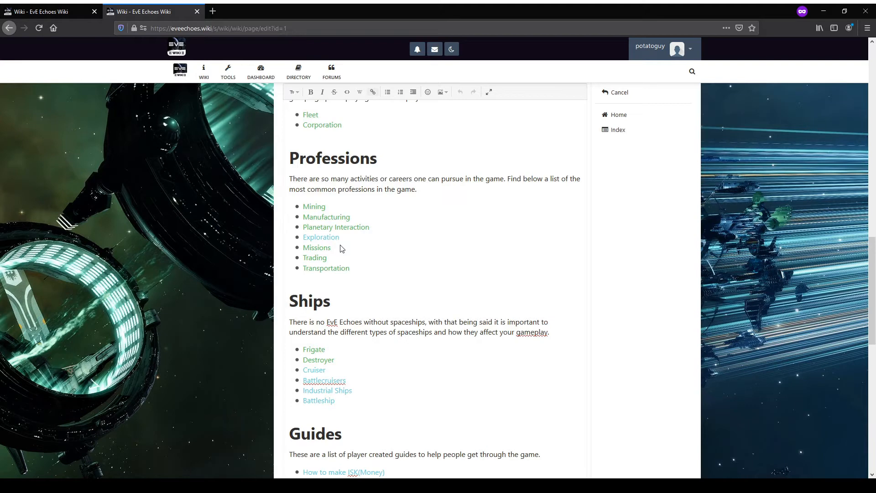
# Step: Look back over the Home page's sections in the editor and cancel the edit
pyautogui.scroll(3, 342, 251)
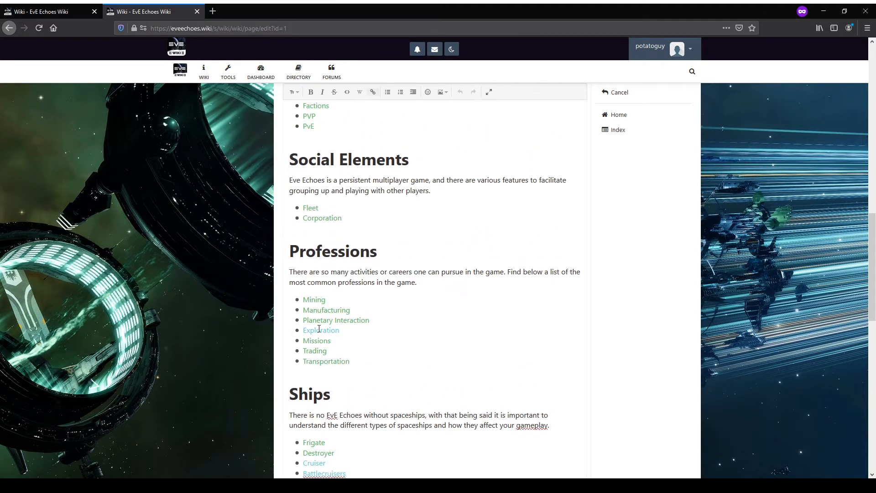
pyautogui.scroll(15, 438, 278)
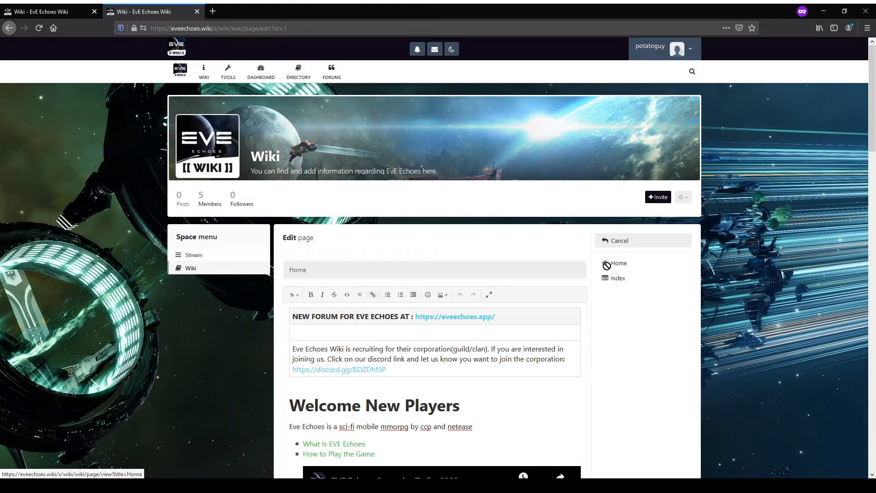
pyautogui.scroll(-2, 551, 332)
pyautogui.scroll(-6, 552, 332)
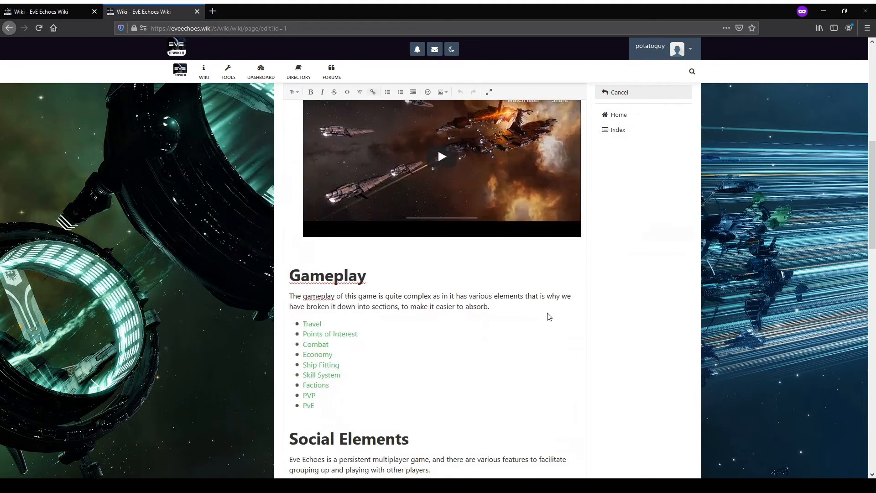
pyautogui.scroll(-4, 516, 304)
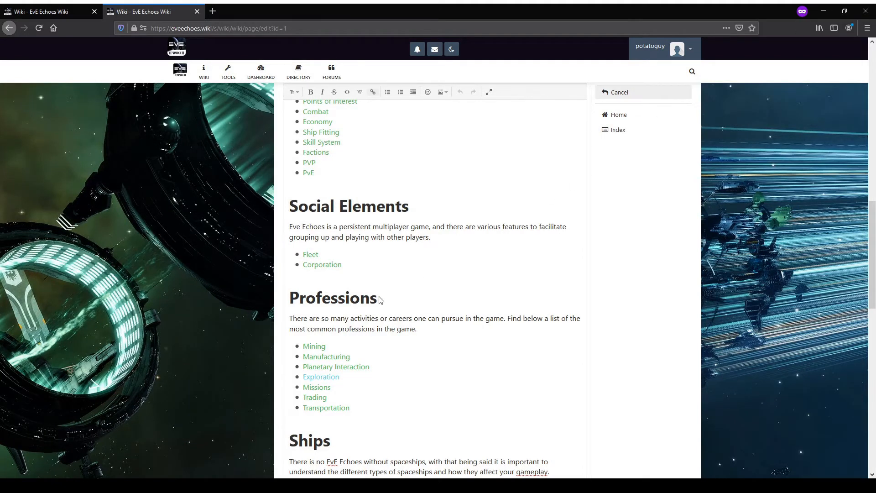
pyautogui.scroll(4, 314, 359)
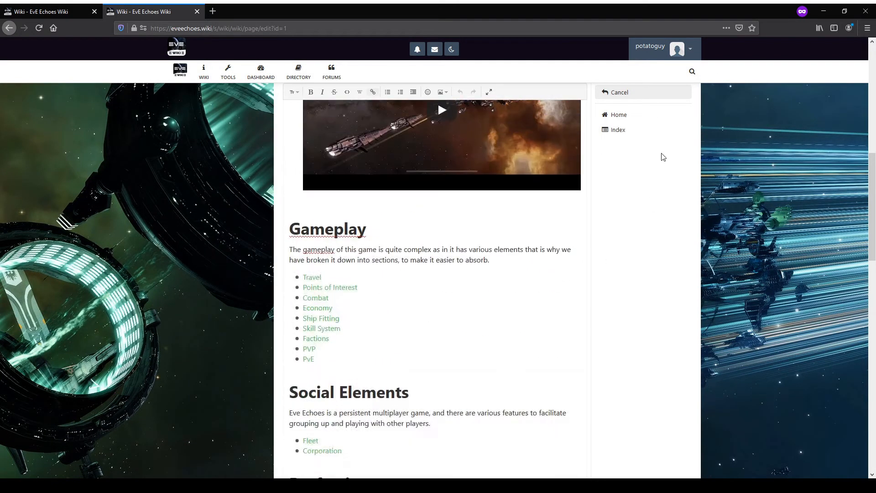
pyautogui.click(617, 91)
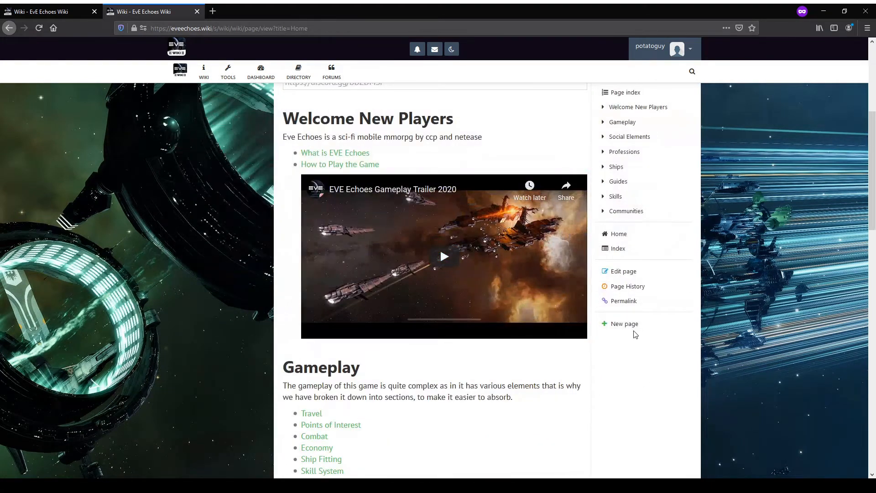
pyautogui.click(633, 329)
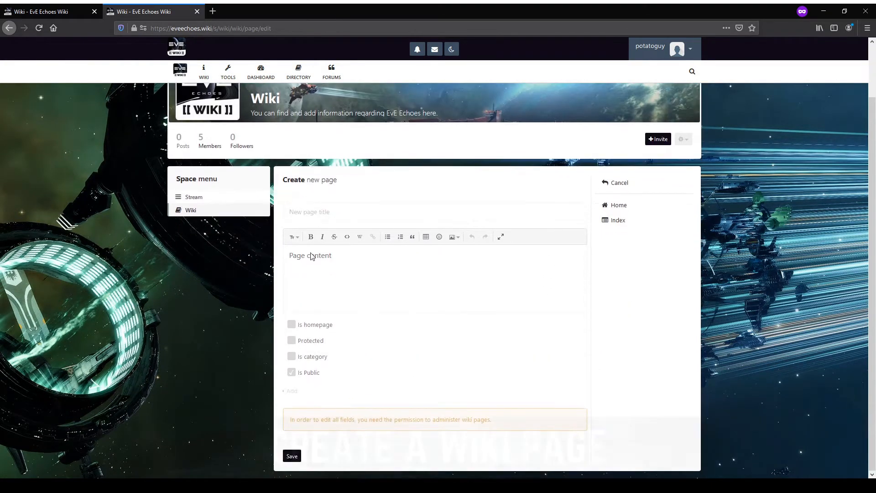
pyautogui.click(9, 28)
pyautogui.scroll(-10, 280, 245)
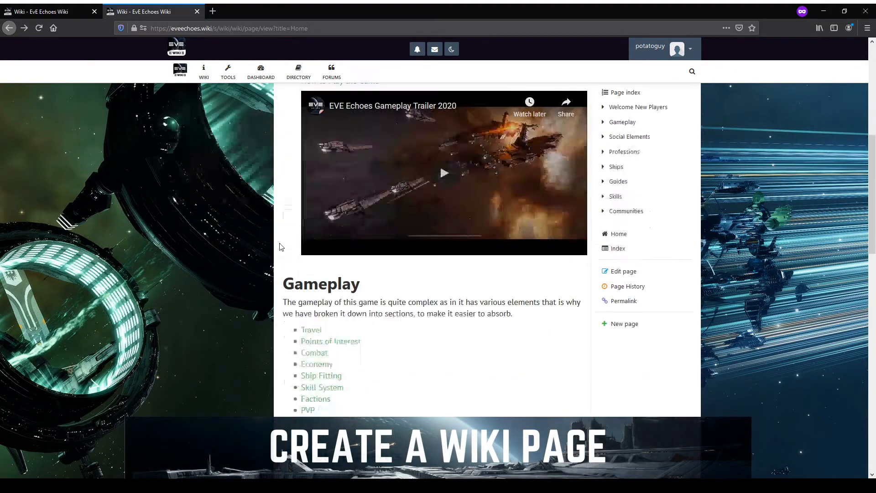
pyautogui.scroll(-3, 377, 273)
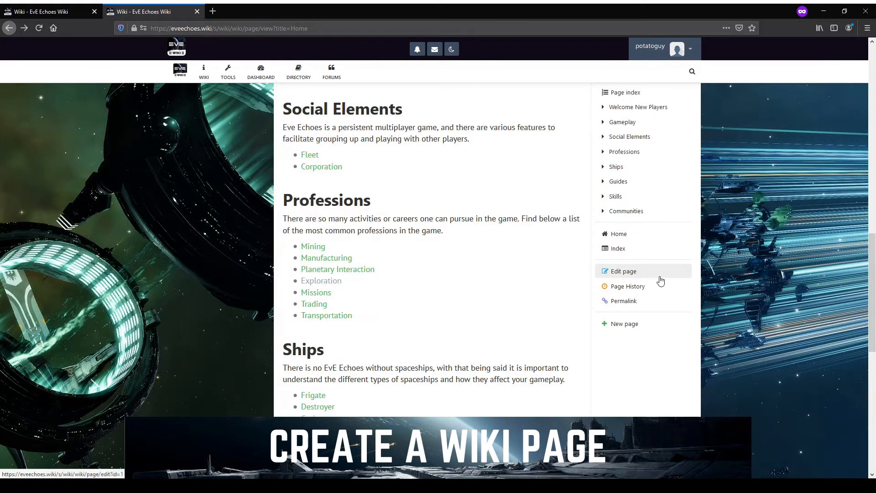
pyautogui.scroll(2, 410, 287)
# Step: Start a new wiki page and enter Exploration as its title
pyautogui.click(616, 324)
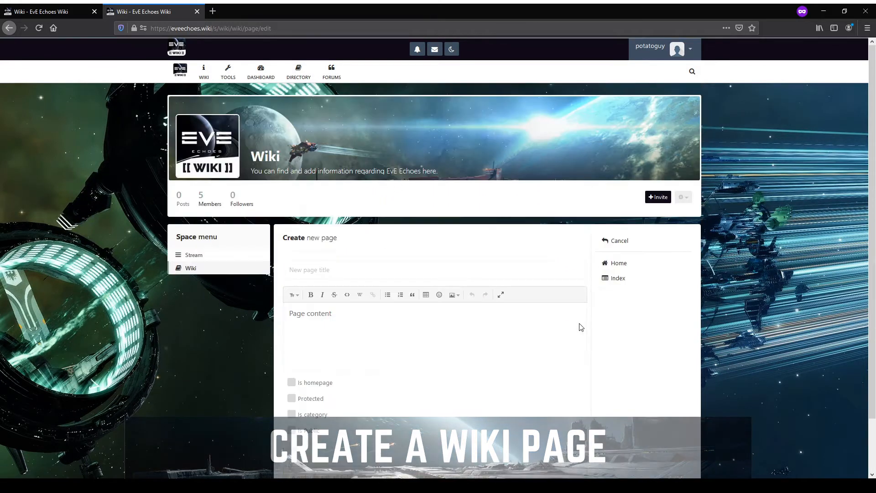
pyautogui.click(326, 273)
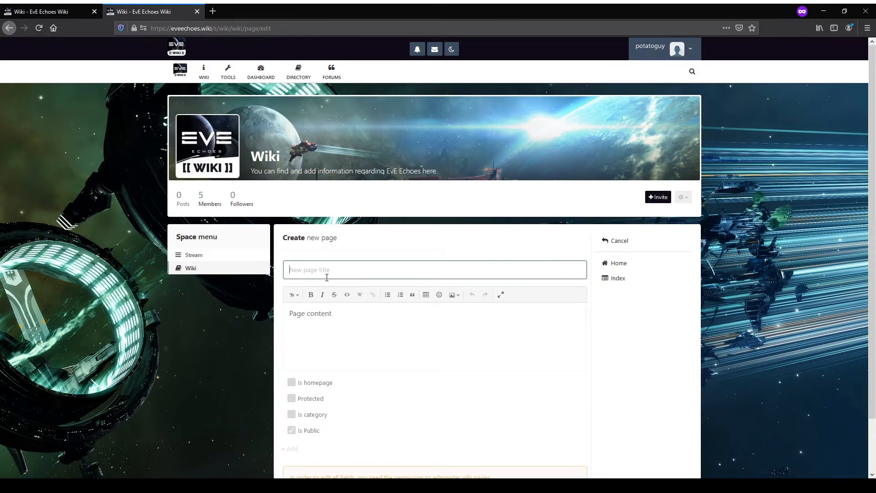
pyautogui.write('Exploration')
# Step: Write "Potatoes the best" as the new page's content
pyautogui.scroll(-1, 439, 285)
pyautogui.click(431, 286)
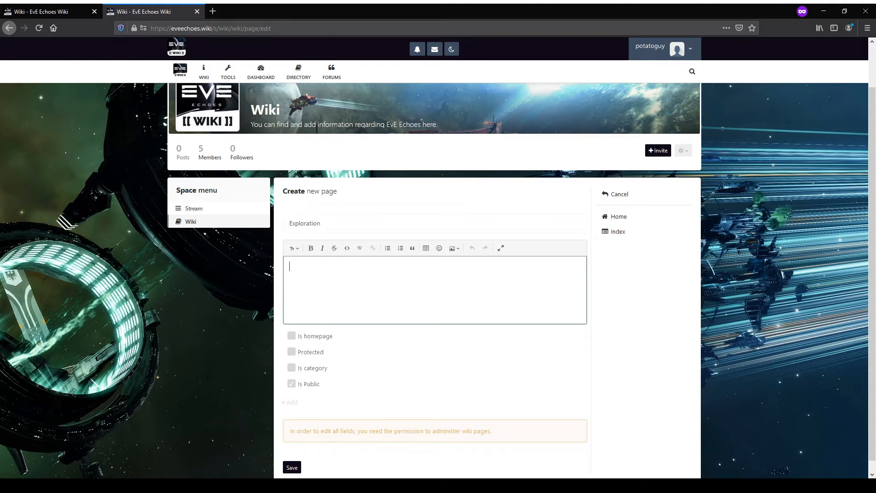
pyautogui.write('Potatos ar')
pyautogui.press('BackSpace')
pyautogui.press('BackSpace')
pyautogui.press('BackSpace')
pyautogui.press('BackSpace')
pyautogui.write('es the best')
# Step: Close the registration notice in the other browser tab and view the Home page's Gameplay, Ships and Skills sections through its page index
pyautogui.hotkey('ctrl', 'Tab')
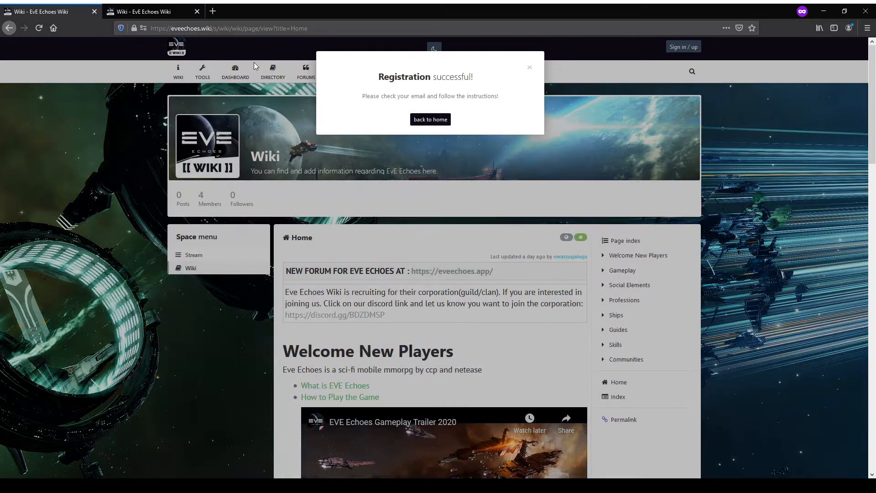
pyautogui.click(431, 119)
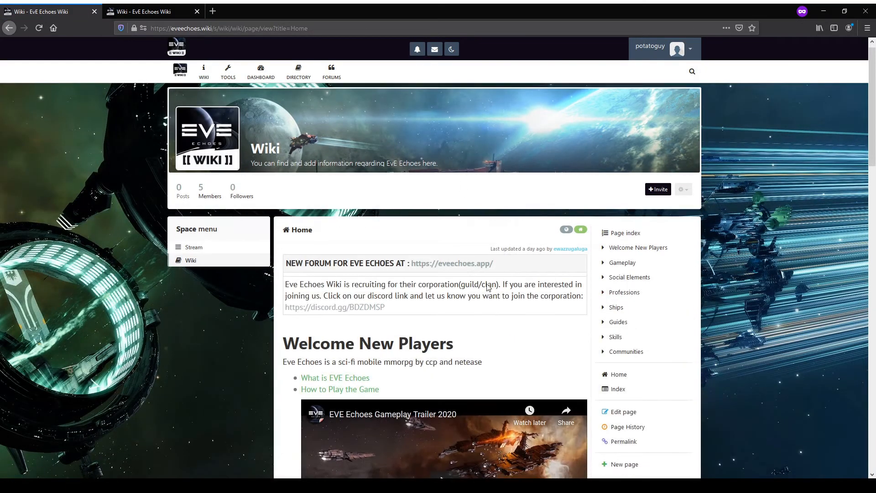
pyautogui.scroll(-1, 487, 286)
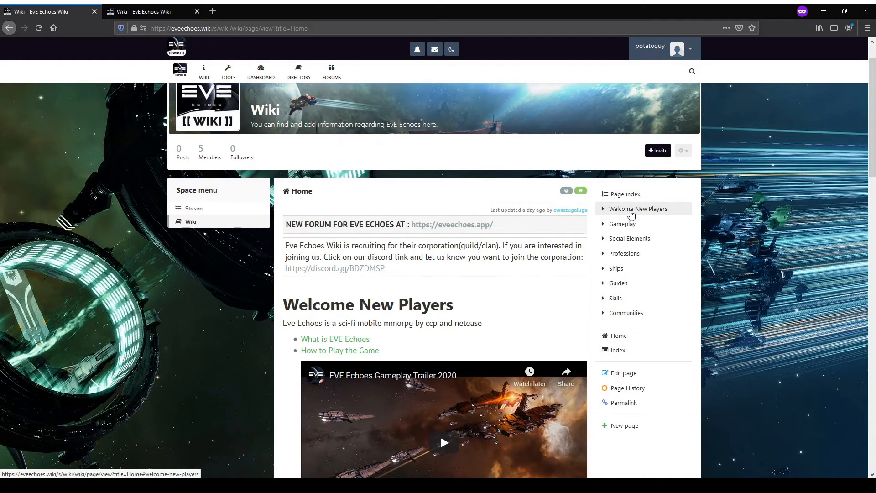
pyautogui.click(622, 223)
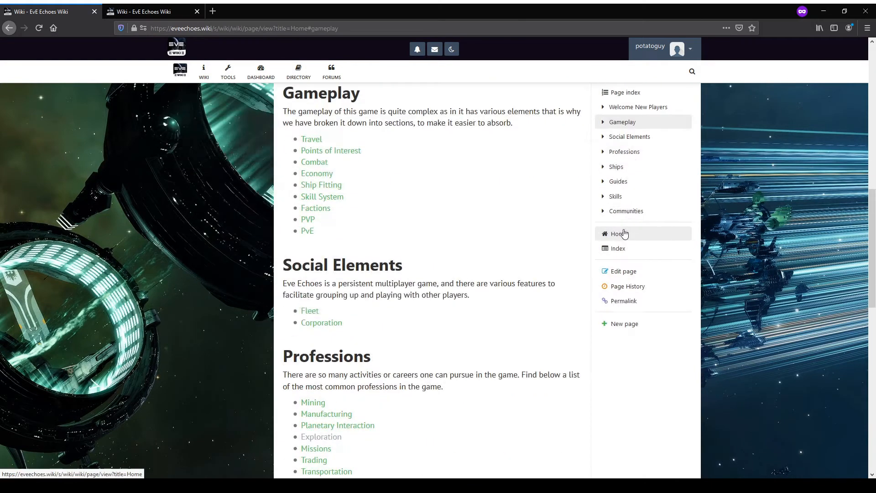
pyautogui.click(638, 164)
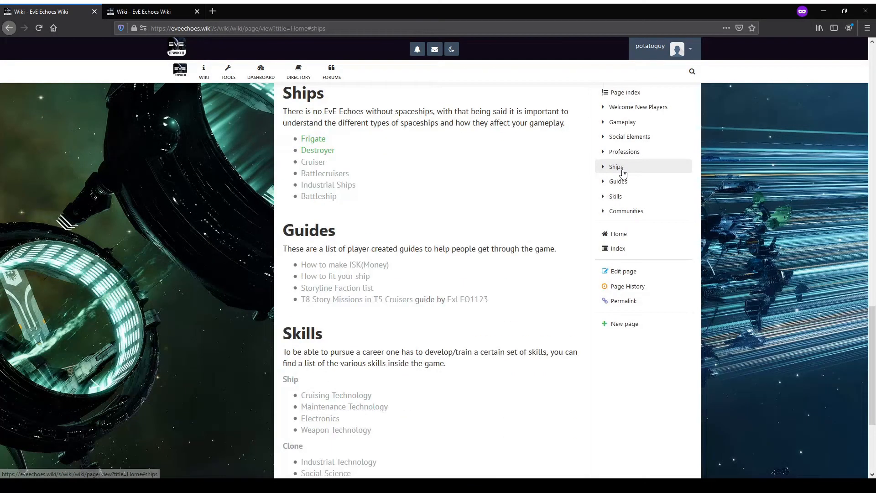
pyautogui.click(647, 205)
pyautogui.scroll(10, 639, 220)
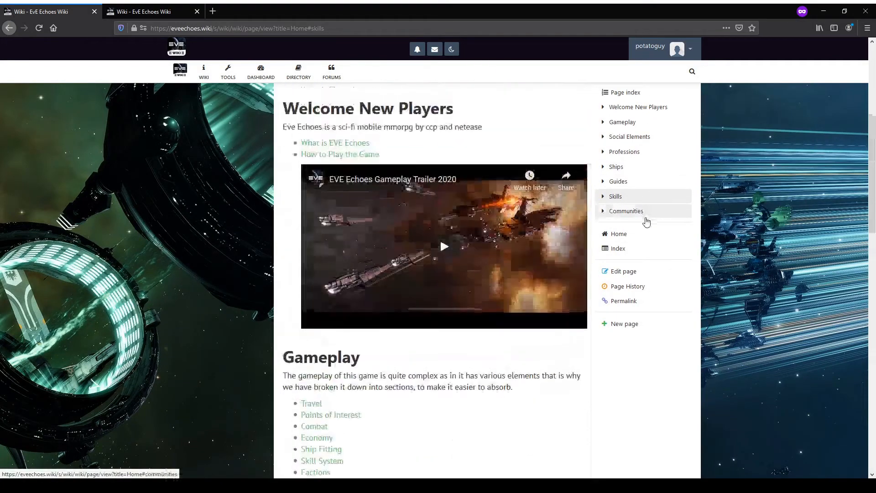
pyautogui.scroll(5, 647, 221)
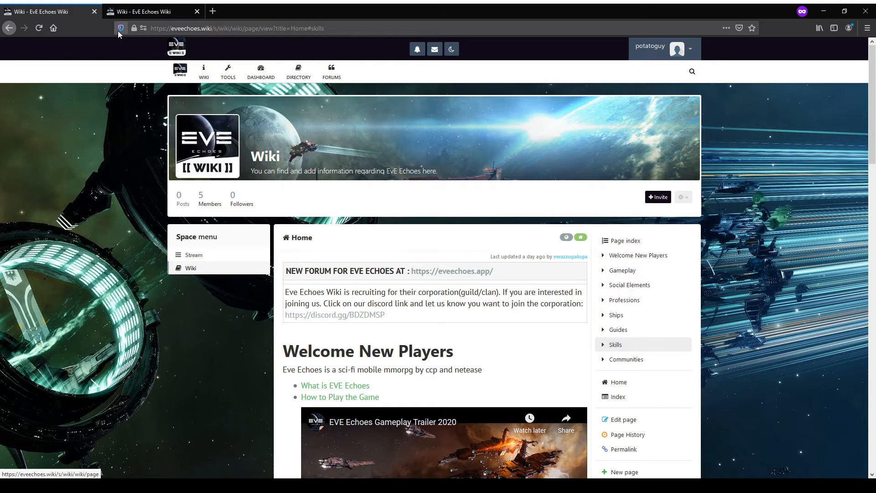
# Step: Return to the new page draft, look at the text style options and select all of the content
pyautogui.click(146, 10)
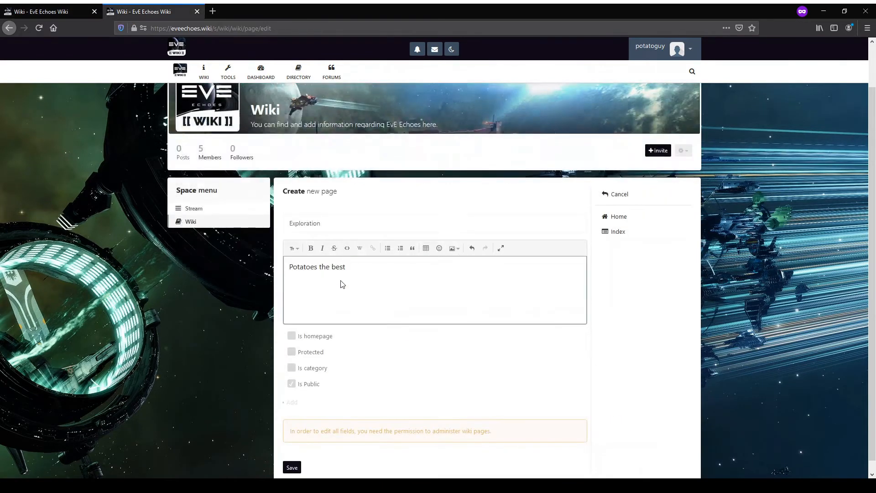
pyautogui.click(302, 250)
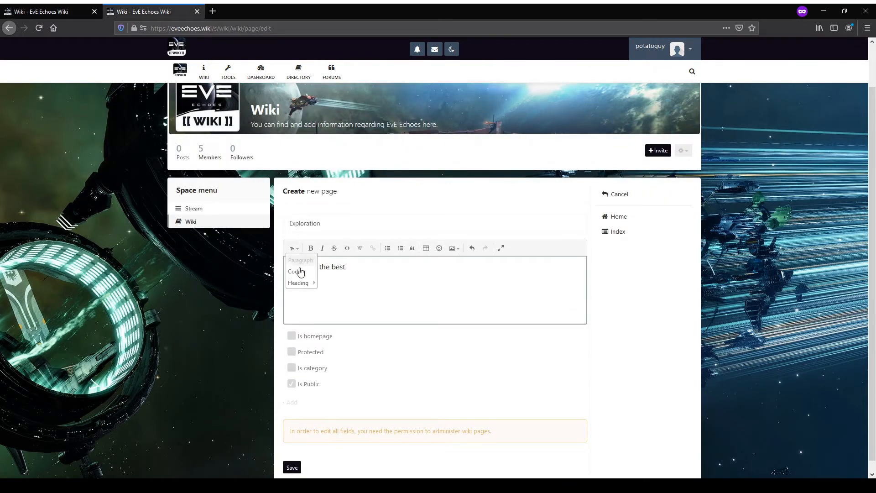
pyautogui.moveTo(298, 284)
pyautogui.click(370, 269)
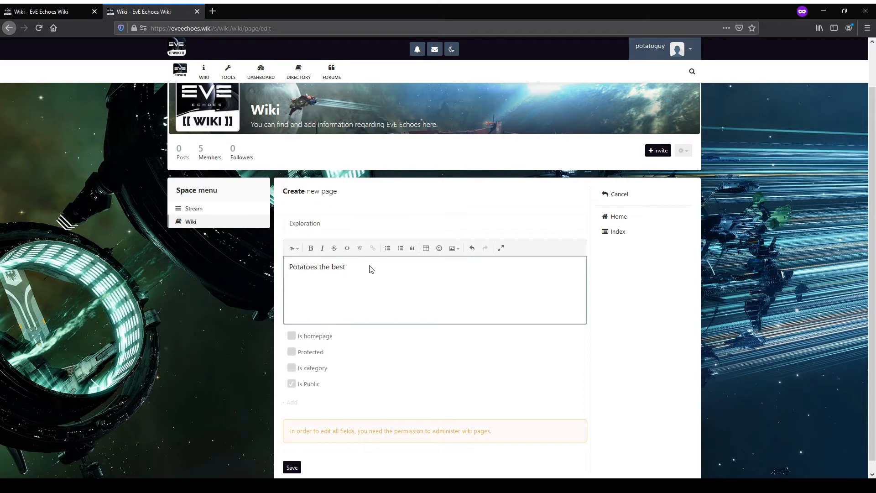
pyautogui.hotkey('ctrl', 'a')
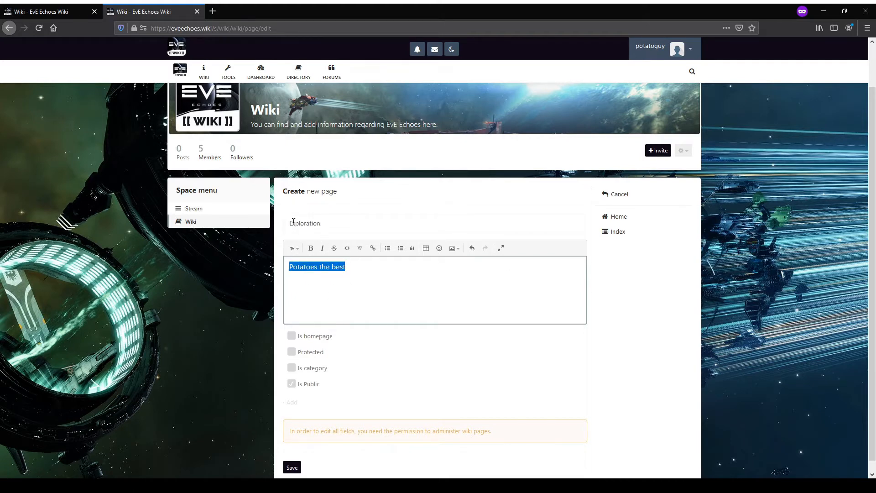
# Step: View the What is EVE Echoes page in the other browser tab and return to the new page draft
pyautogui.hotkey('ctrl', 'Tab')
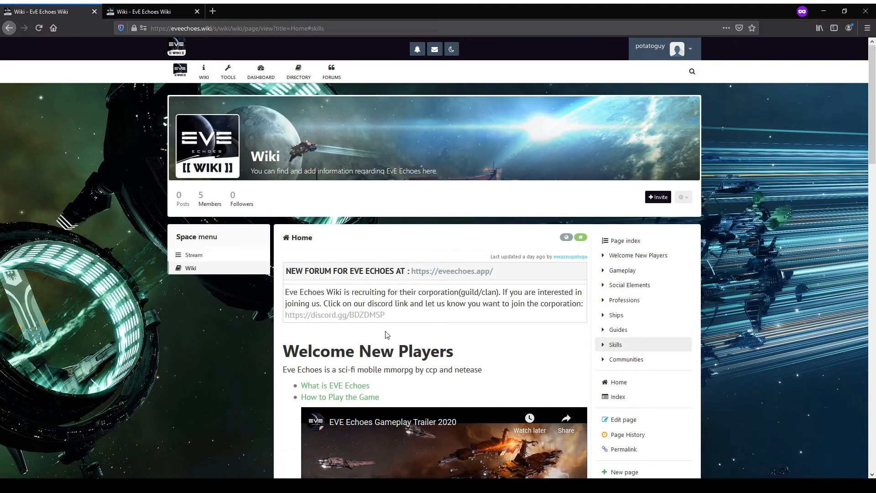
pyautogui.click(324, 385)
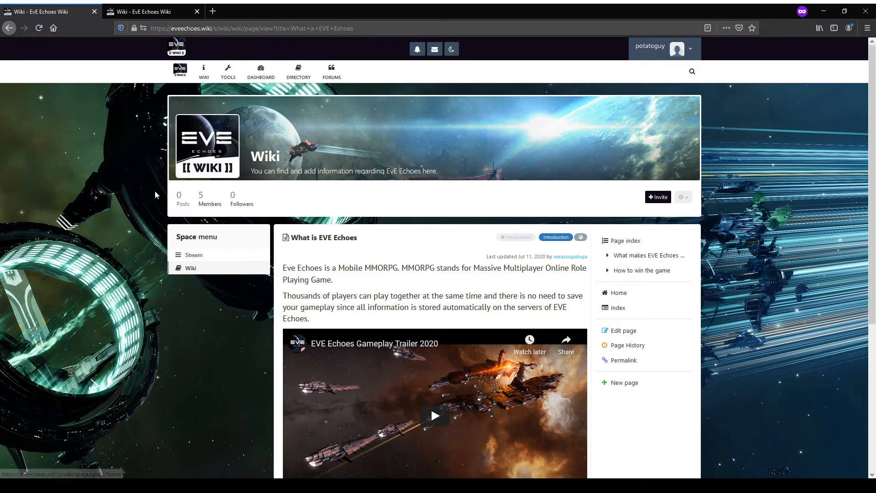
pyautogui.click(132, 5)
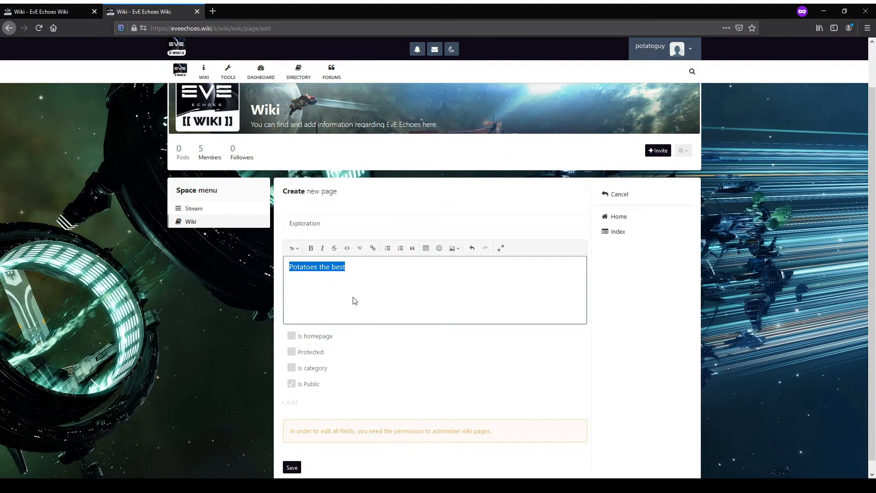
# Step: Change the new page's title to Potatoes and replace its content with "History of Potatoes"
pyautogui.click(359, 275)
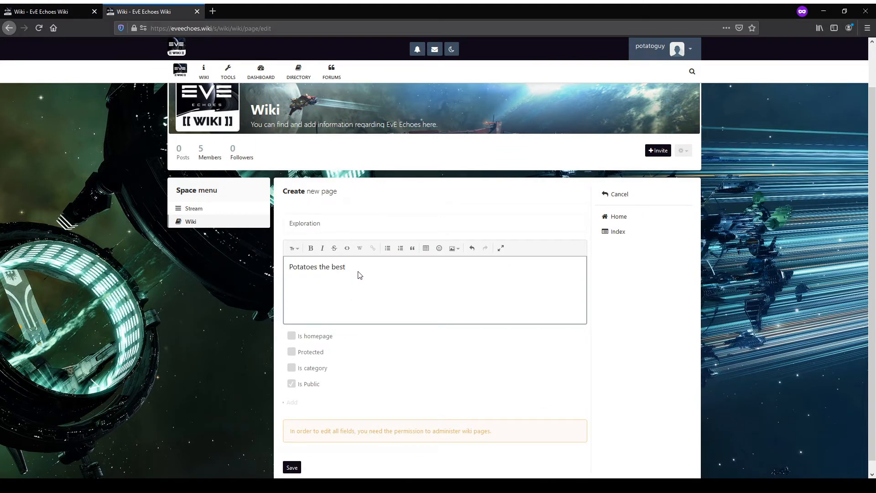
pyautogui.doubleClick(336, 219)
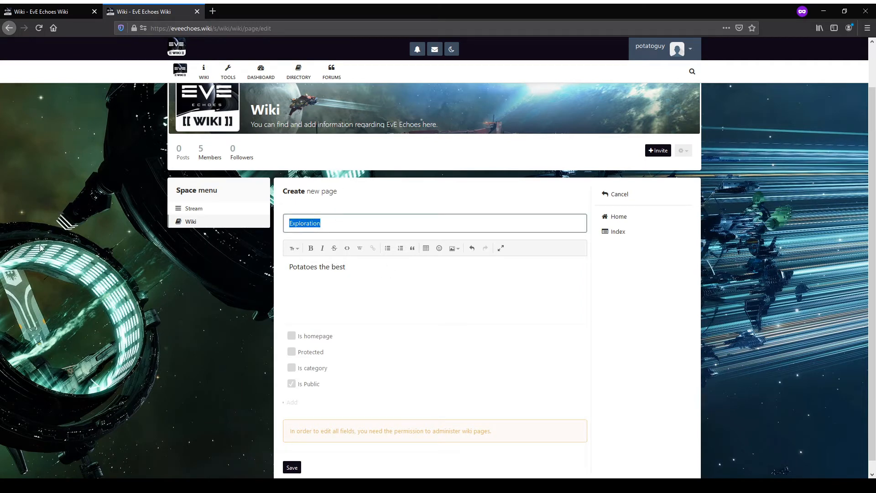
pyautogui.write('Potatoes')
pyautogui.tripleClick(367, 266)
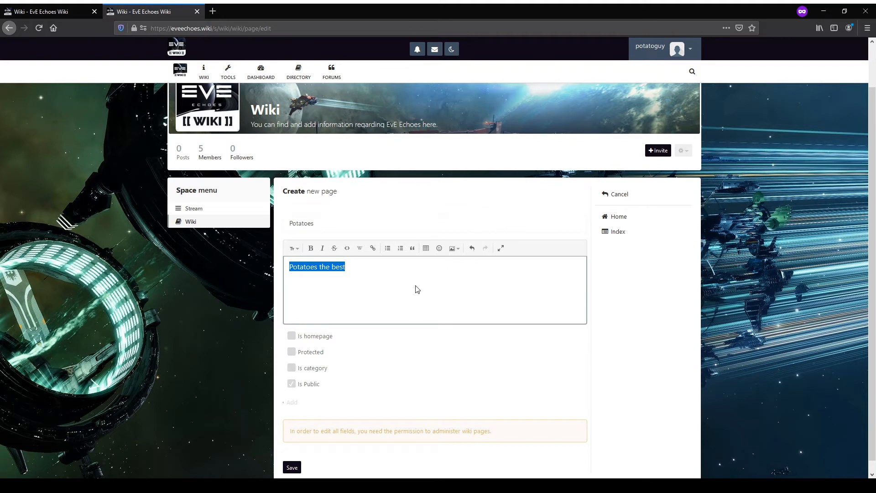
pyautogui.write('Hist')
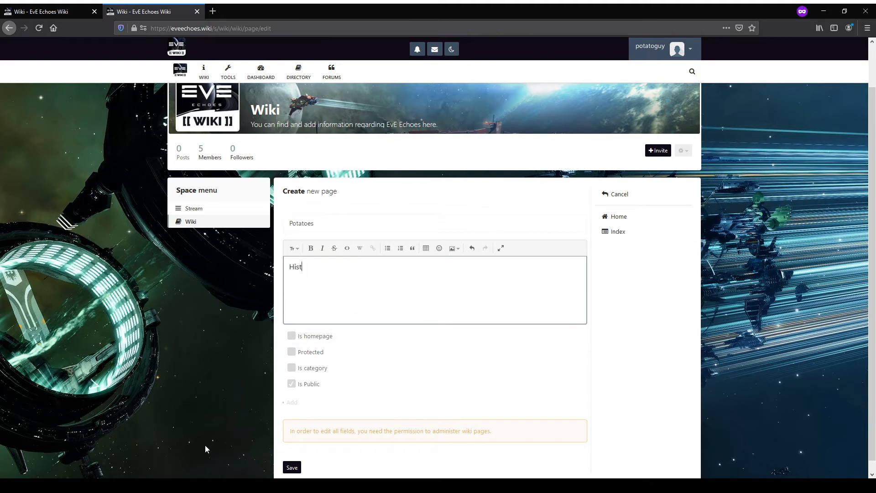
pyautogui.write('ory of Potatoes')
# Step: Format the "History of Potatoes" line as an H1 heading
pyautogui.tripleClick(320, 267)
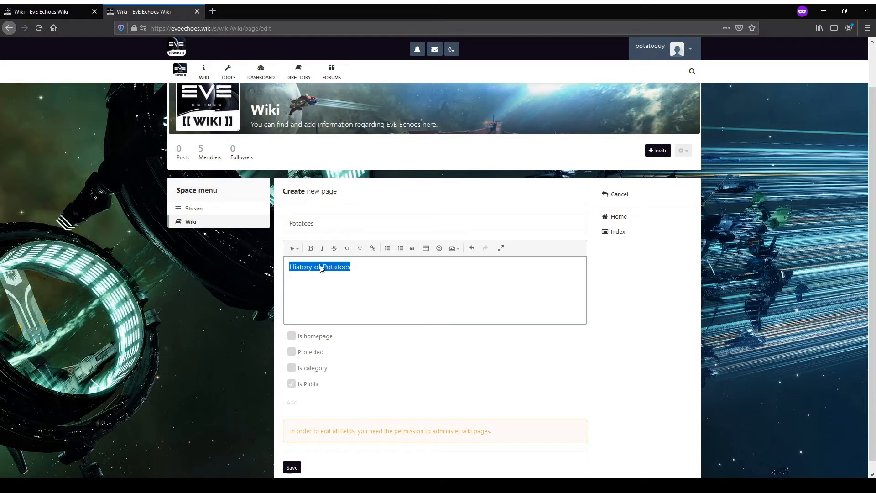
pyautogui.click(293, 248)
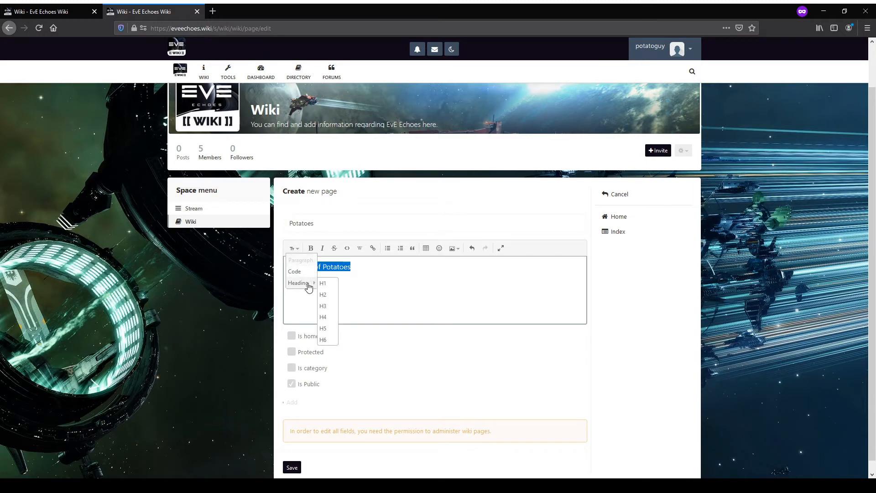
pyautogui.click(322, 283)
pyautogui.click(467, 289)
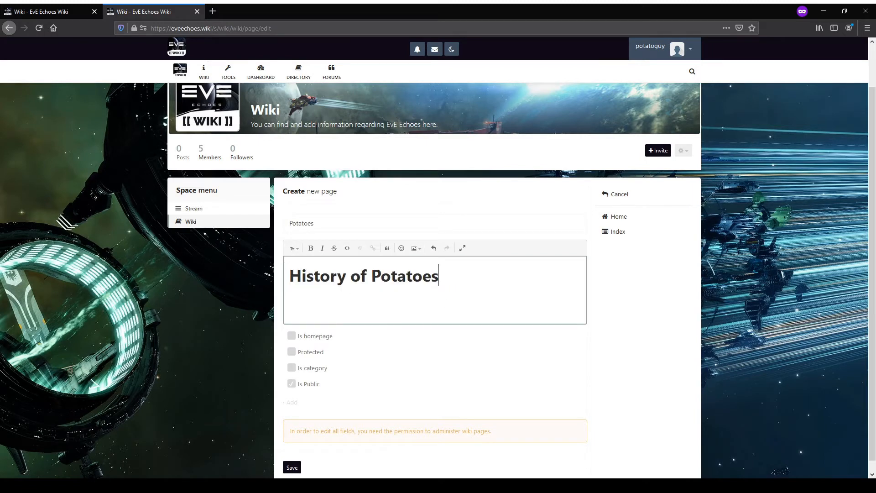
# Step: Add the line "I have no information" beneath the History of Potatoes heading
pyautogui.press('Return')
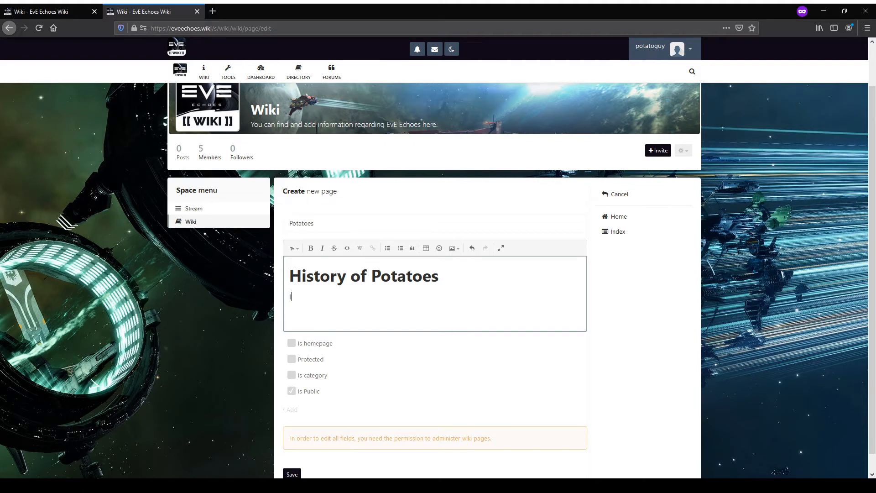
pyautogui.write('have no information')
pyautogui.press('Return')
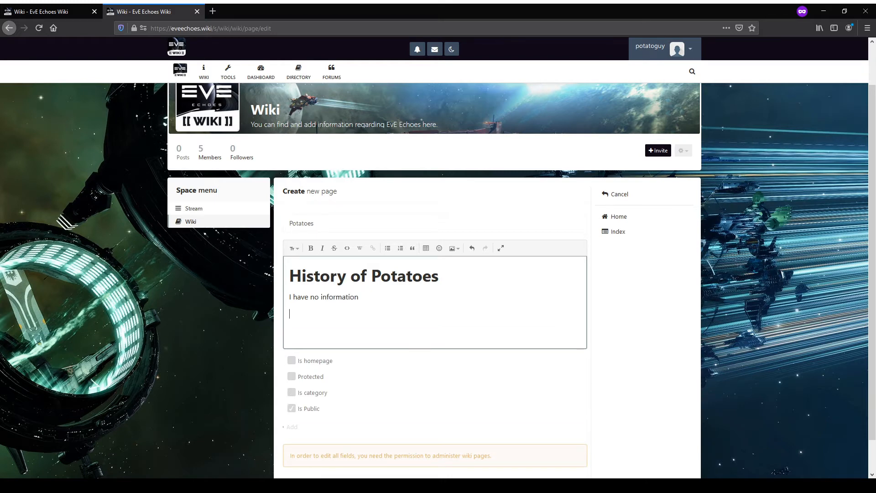
# Step: Add the line "How to cook Potatoes" and format it as an H1 heading
pyautogui.write('How to cook Potatoes')
pyautogui.tripleClick(333, 318)
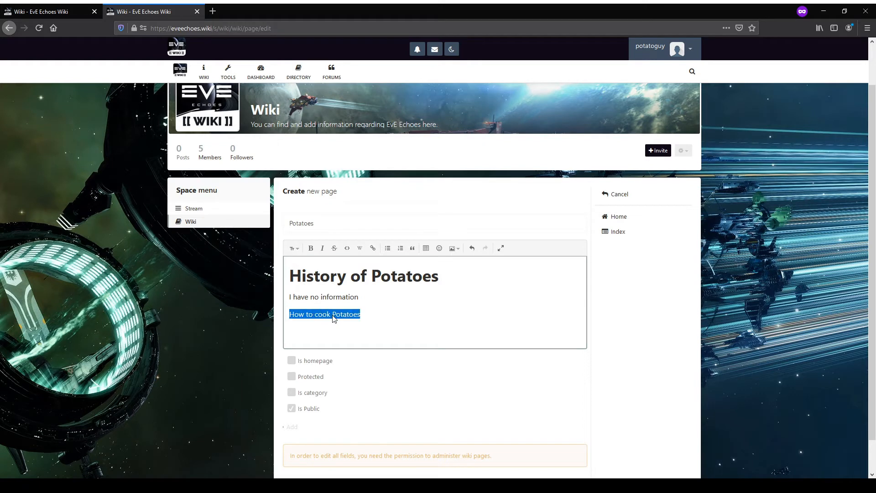
pyautogui.click(297, 252)
pyautogui.moveTo(294, 283)
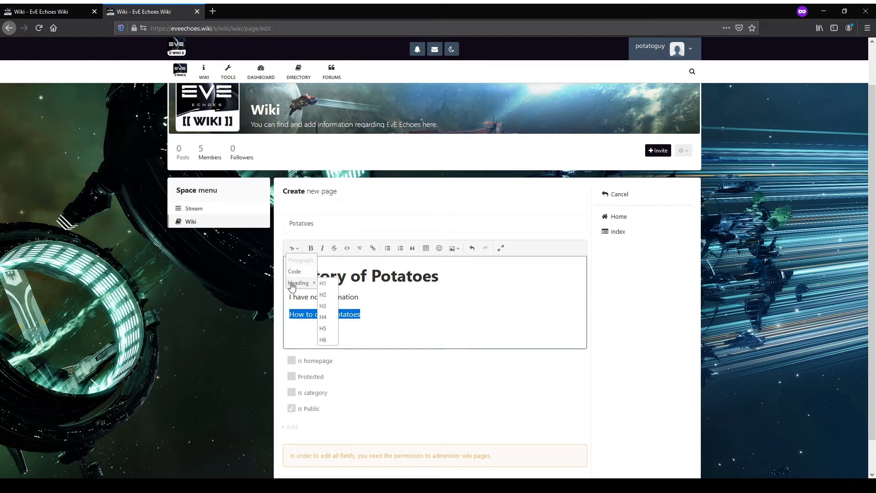
pyautogui.click(328, 289)
pyautogui.click(360, 286)
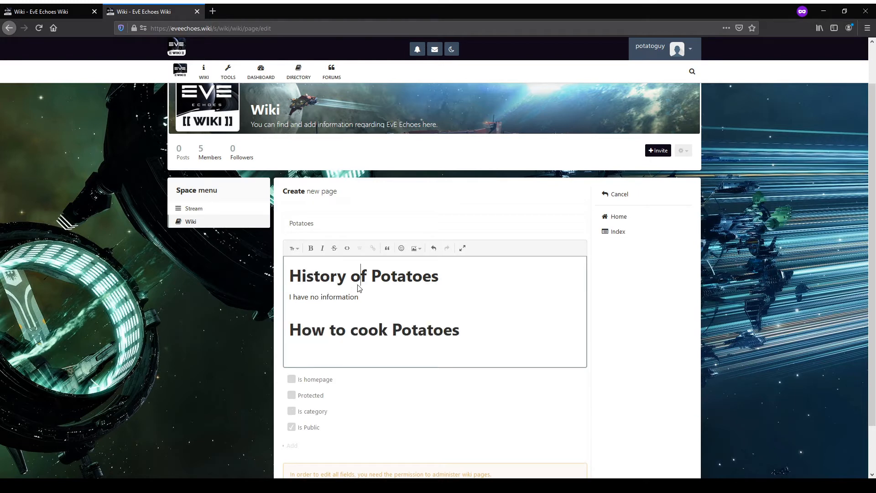
# Step: Add the line "Potatoes can be cooked on fire" beneath the How to cook Potatoes heading
pyautogui.click(459, 329)
pyautogui.press('Return')
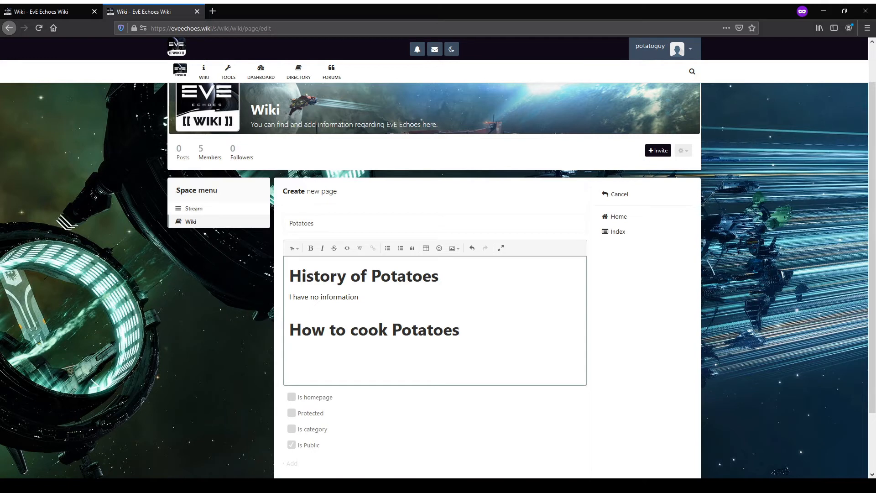
pyautogui.write('Potatoes can be cooked on fire')
pyautogui.press('Return')
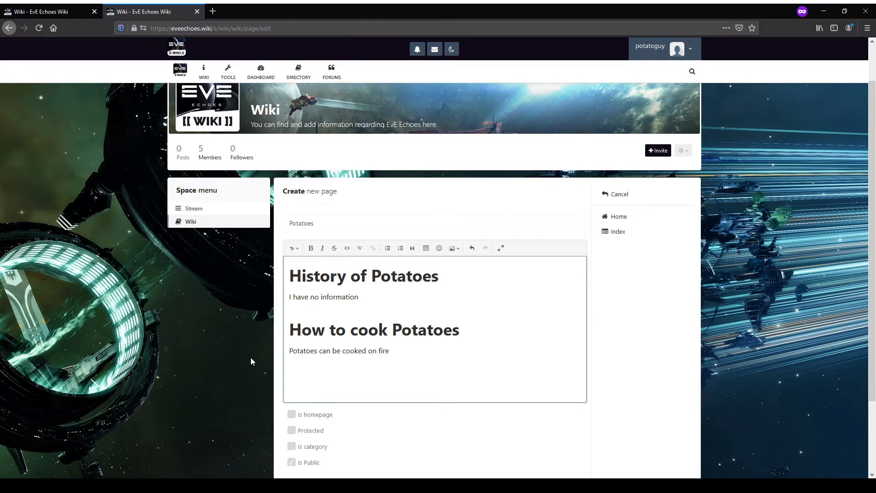
# Step: Add the line "Fried Potatoes" and format it as an H2 heading
pyautogui.write('Fried Potatos')
pyautogui.write('s')
pyautogui.press('BackSpace')
pyautogui.press('BackSpace')
pyautogui.write('es')
pyautogui.tripleClick(324, 369)
pyautogui.click(293, 248)
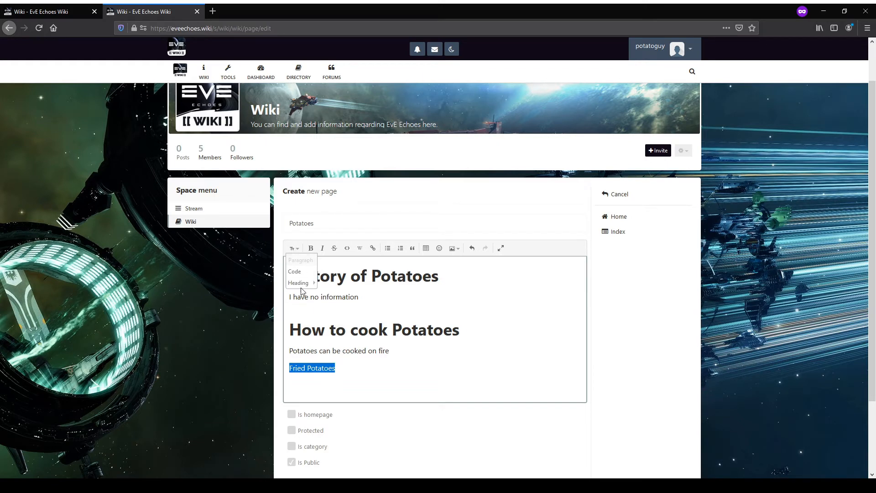
pyautogui.moveTo(304, 284)
pyautogui.click(335, 295)
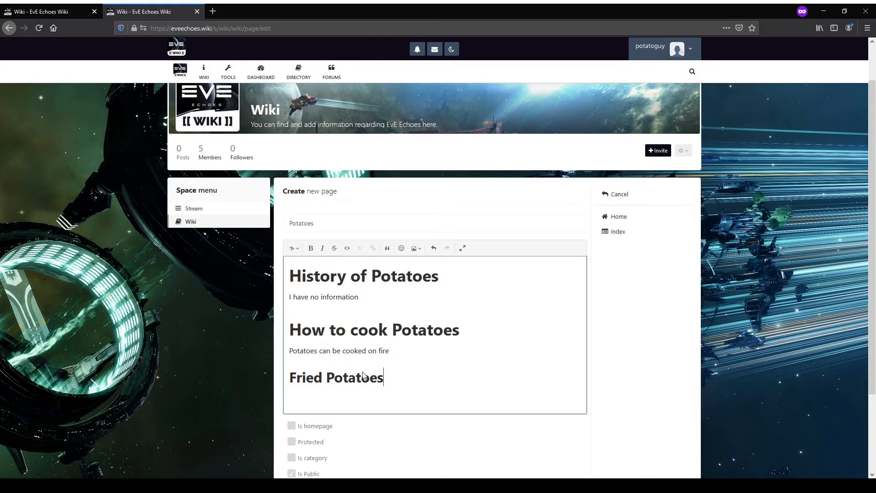
pyautogui.click(293, 249)
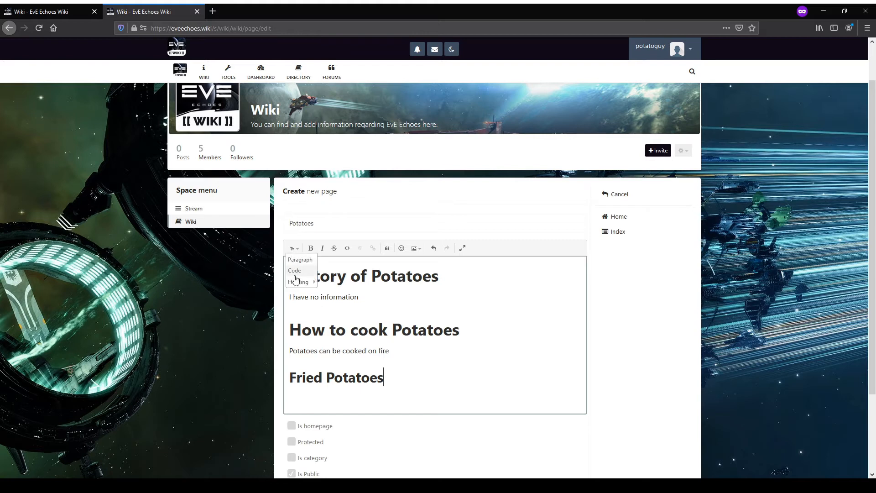
pyautogui.moveTo(300, 282)
pyautogui.click(401, 389)
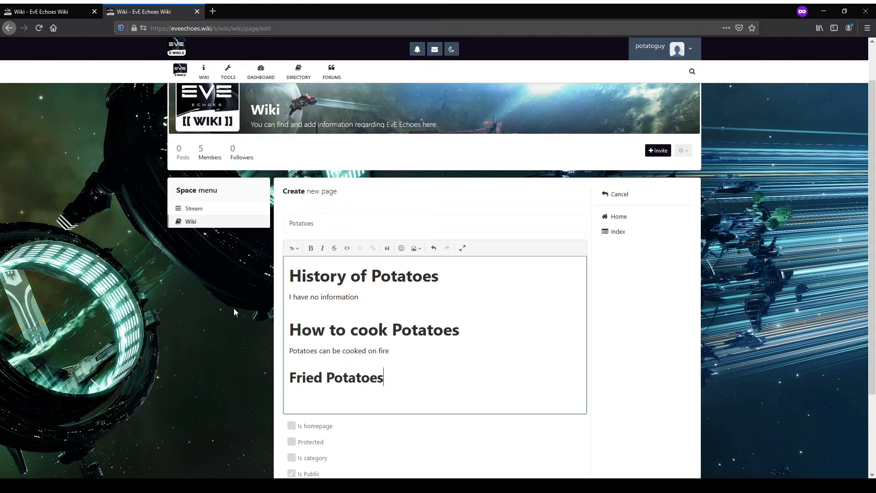
# Step: Add the line "They are crunchy if you do them well" beneath the Fried Potatoes heading
pyautogui.press('Return')
pyautogui.write('Ano')
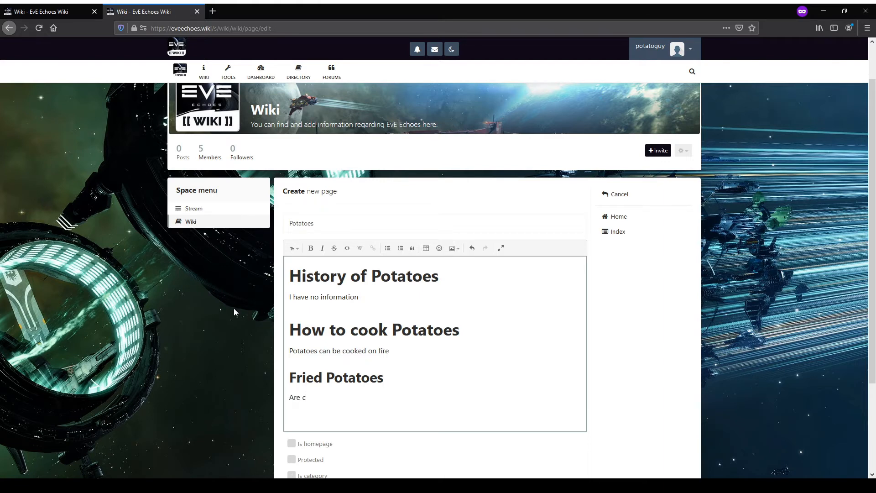
pyautogui.press('BackSpace')
pyautogui.press('BackSpace')
pyautogui.press('BackSpace')
pyautogui.write('They are crucnch')
pyautogui.press('BackSpace')
pyautogui.press('BackSpace')
pyautogui.press('BackSpace')
pyautogui.press('BackSpace')
pyautogui.press('BackSpace')
pyautogui.press('BackSpace')
pyautogui.write('nchy if you do them well')
pyautogui.press('Return')
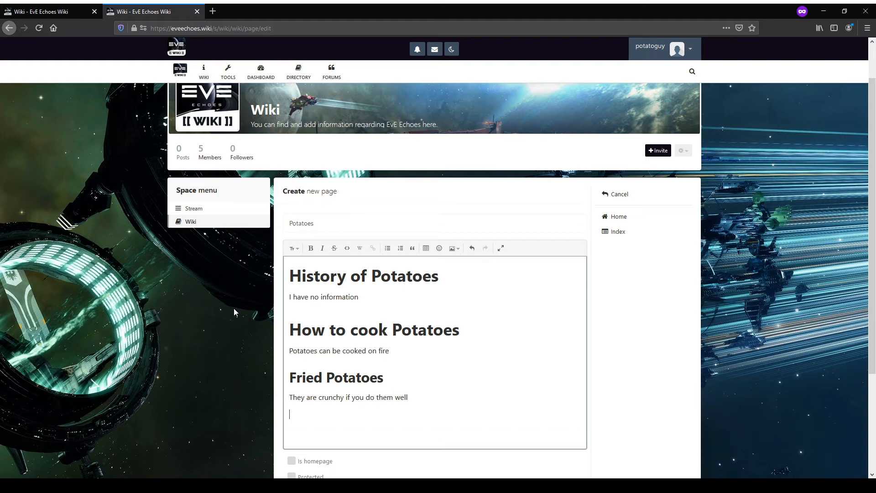
# Step: Add the line "Boiled Potatoes" and format it as an H2 heading
pyautogui.write('Boiled Potatoes')
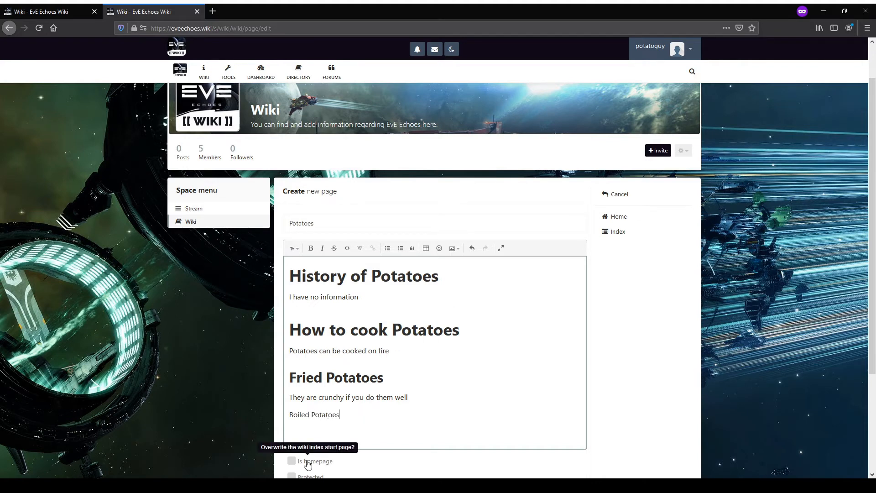
pyautogui.tripleClick(331, 414)
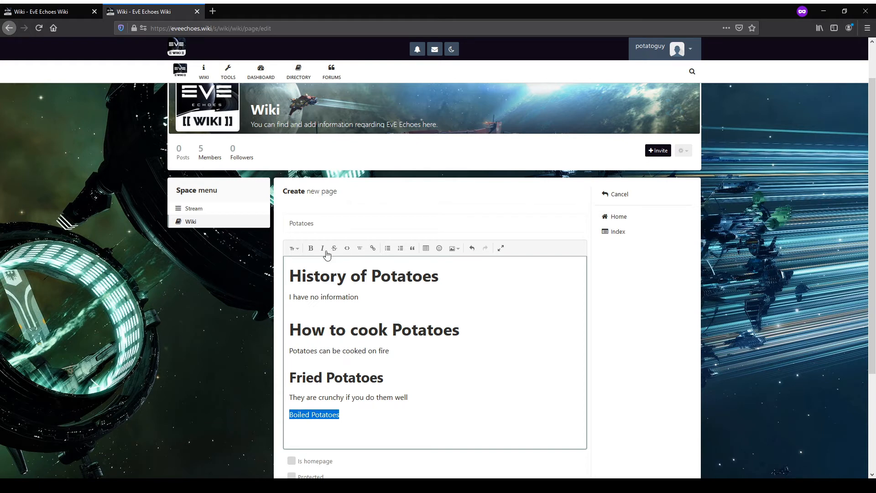
pyautogui.click(292, 249)
pyautogui.moveTo(295, 283)
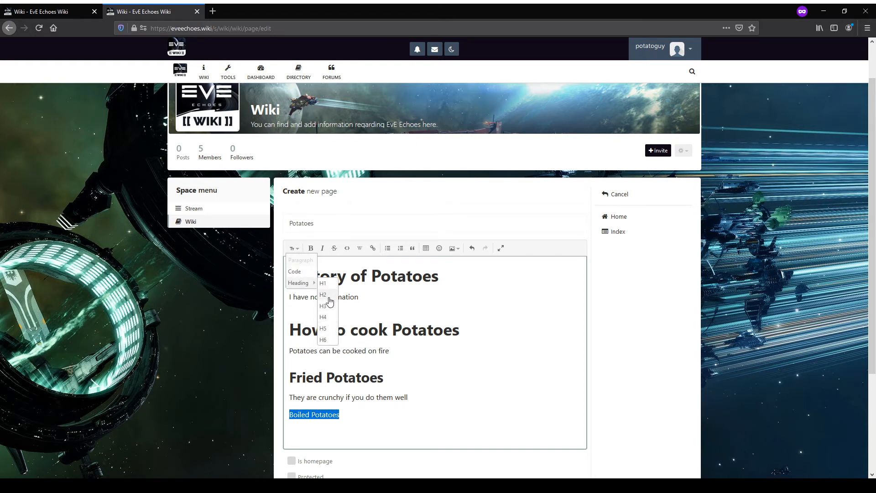
pyautogui.click(329, 295)
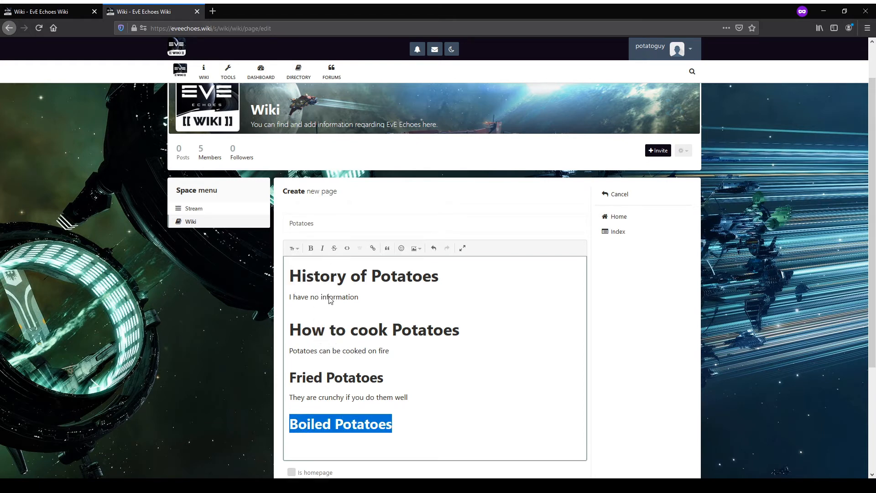
pyautogui.click(336, 434)
pyautogui.click(342, 377)
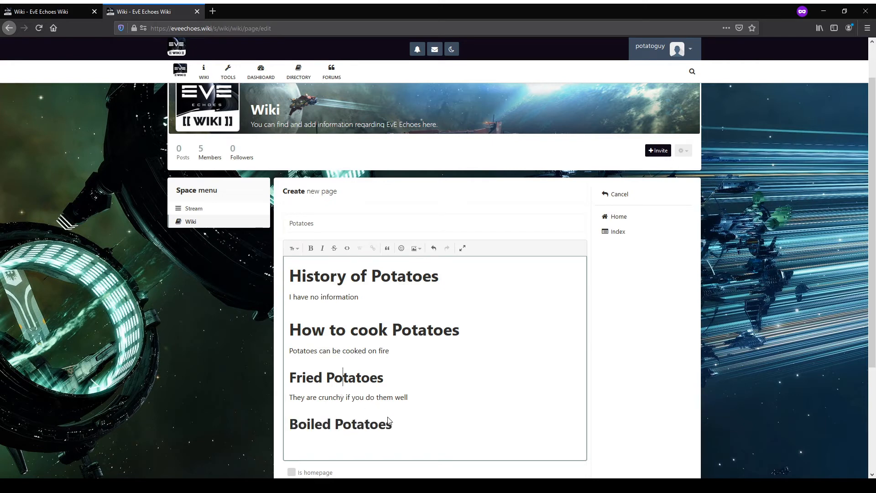
# Step: Add the line "Are nice and soft if you boil them enough." beneath the Boiled Potatoes heading
pyautogui.click(392, 427)
pyautogui.press('Return')
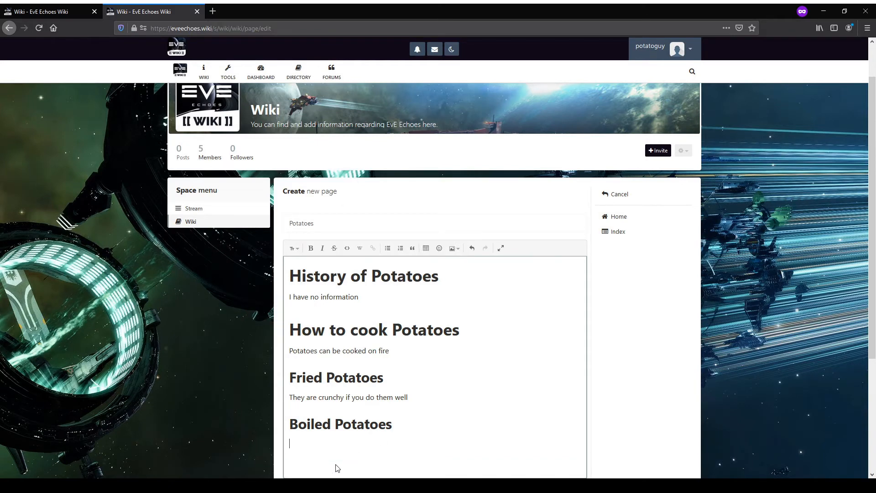
pyautogui.write('Are nice and soft if you boild them')
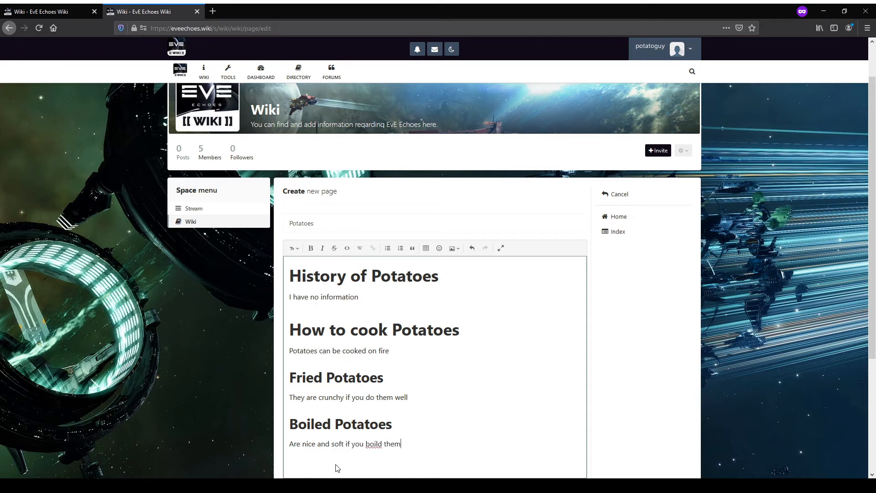
pyautogui.press('BackSpace')
pyautogui.press('BackSpace')
pyautogui.press('BackSpace')
pyautogui.press('BackSpace')
pyautogui.press('BackSpace')
pyautogui.press('BackSpace')
pyautogui.press('BackSpace')
pyautogui.write('l them enough')
pyautogui.press('Return')
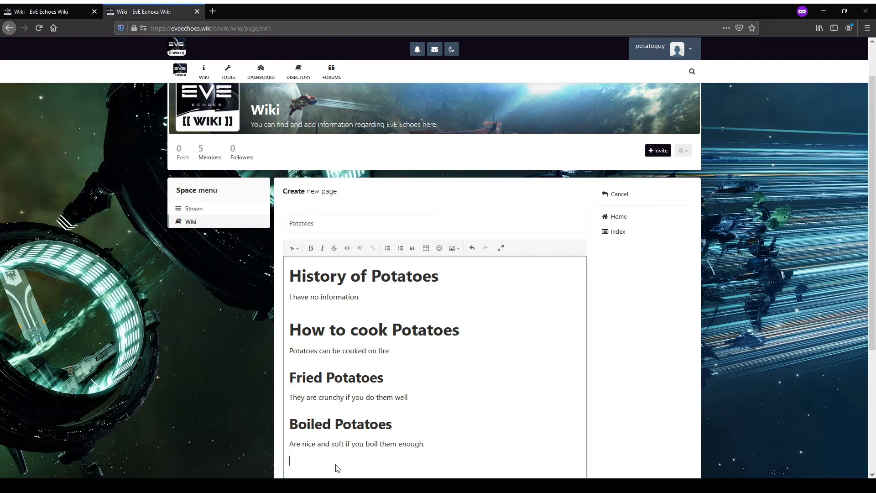
# Step: Add the line "Various Types of Potatoes" after the boiled potatoes text and format it as an H1 heading
pyautogui.scroll(-4, 512, 328)
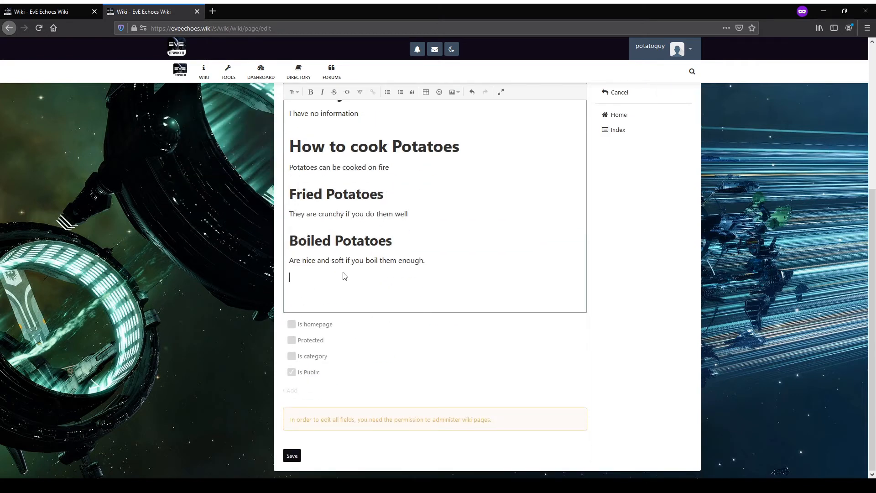
pyautogui.scroll(3, 405, 202)
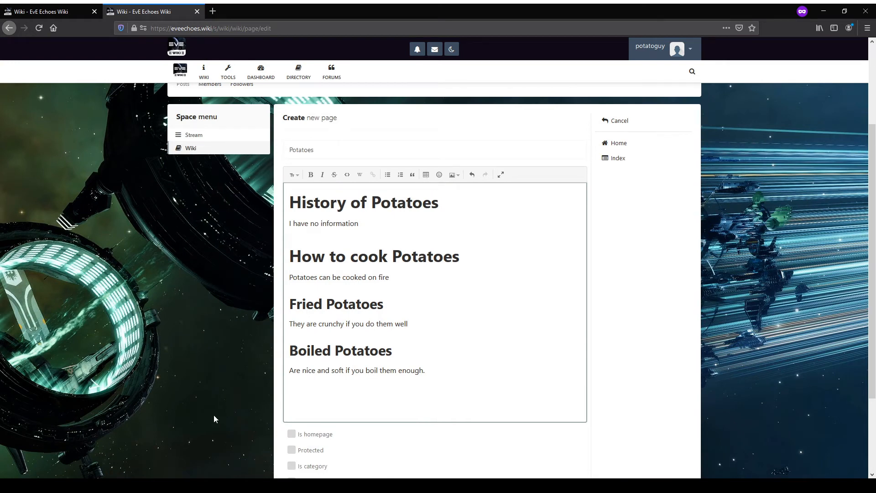
pyautogui.write('Various Types of Potatoes')
pyautogui.tripleClick(329, 386)
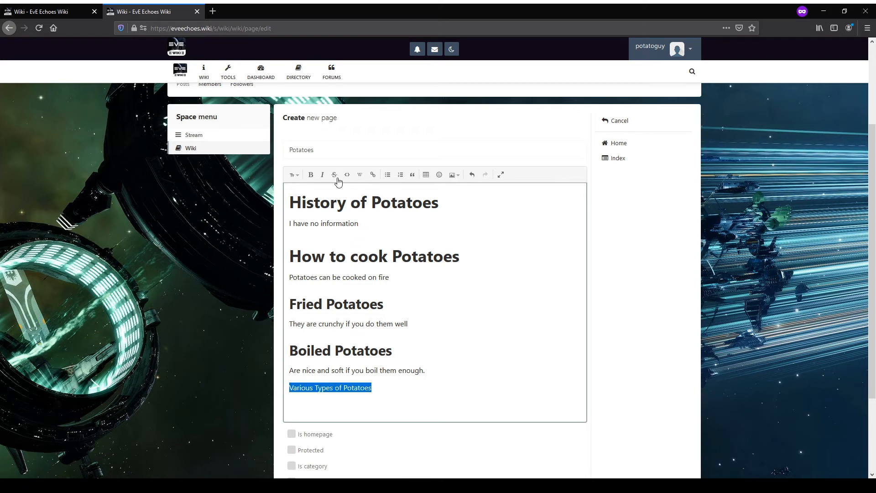
pyautogui.click(290, 177)
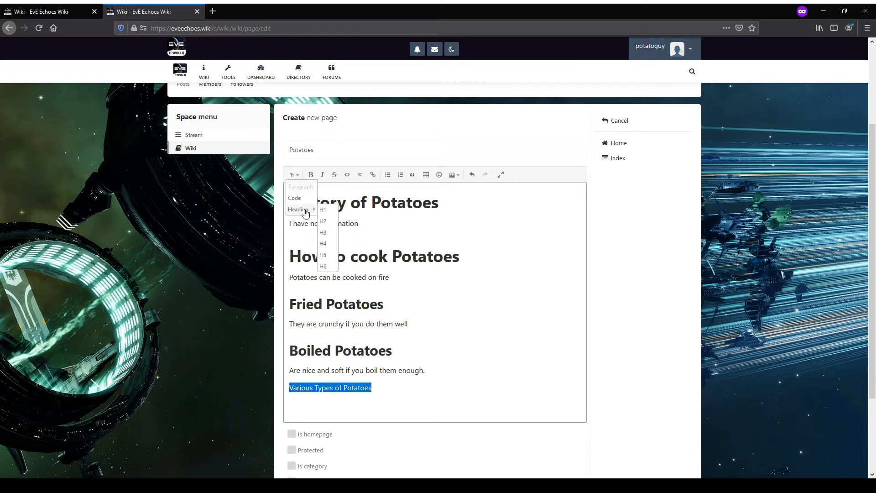
pyautogui.click(324, 210)
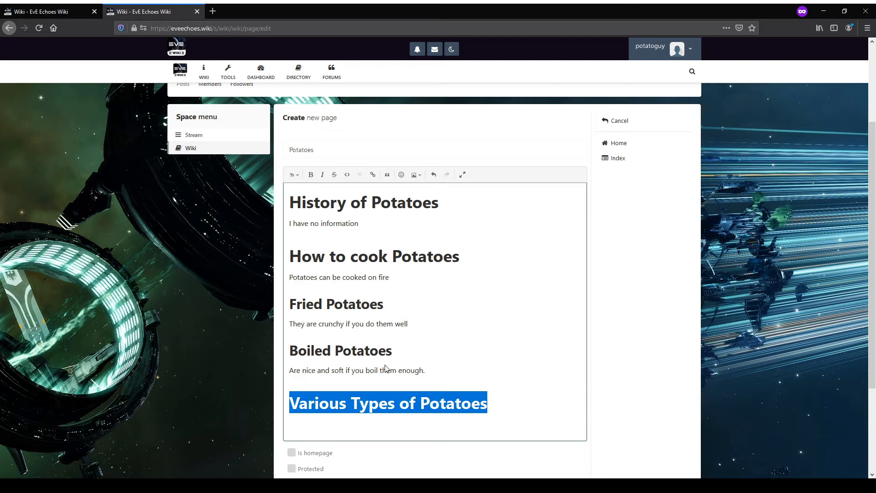
pyautogui.click(501, 409)
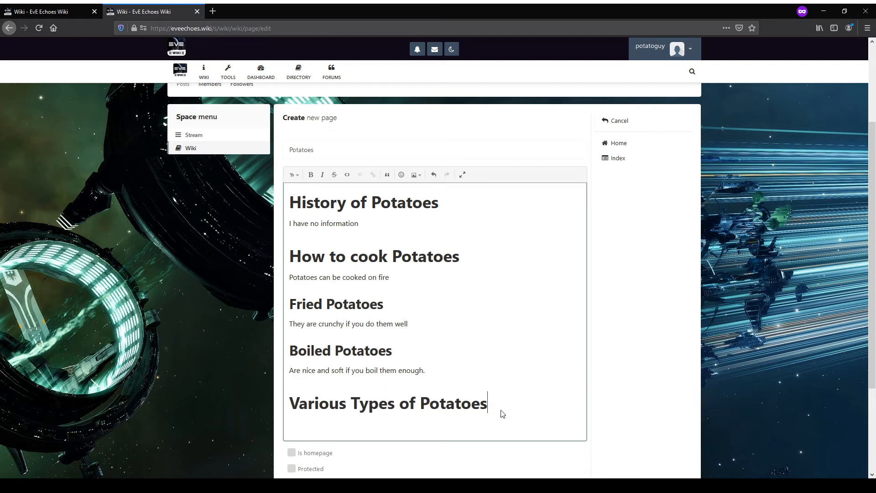
# Step: Insert a table with 5 rows and 2 columns beneath the Various Types of Potatoes heading
pyautogui.press('Return')
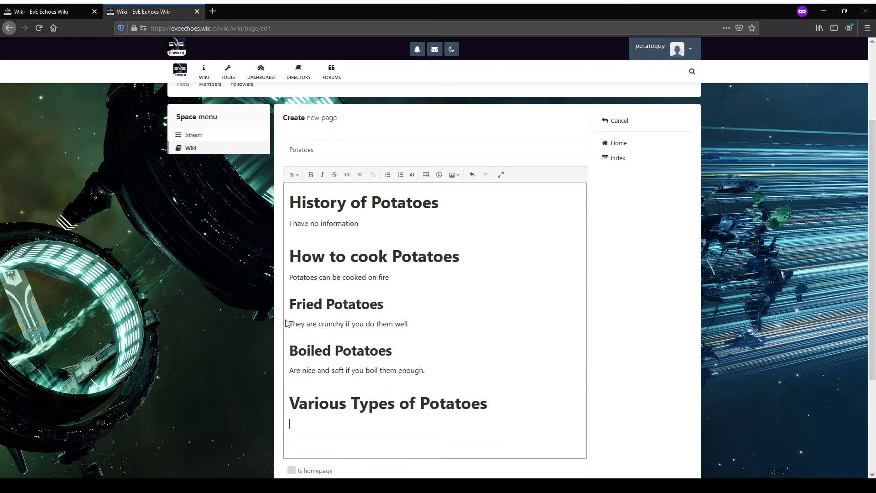
pyautogui.click(426, 175)
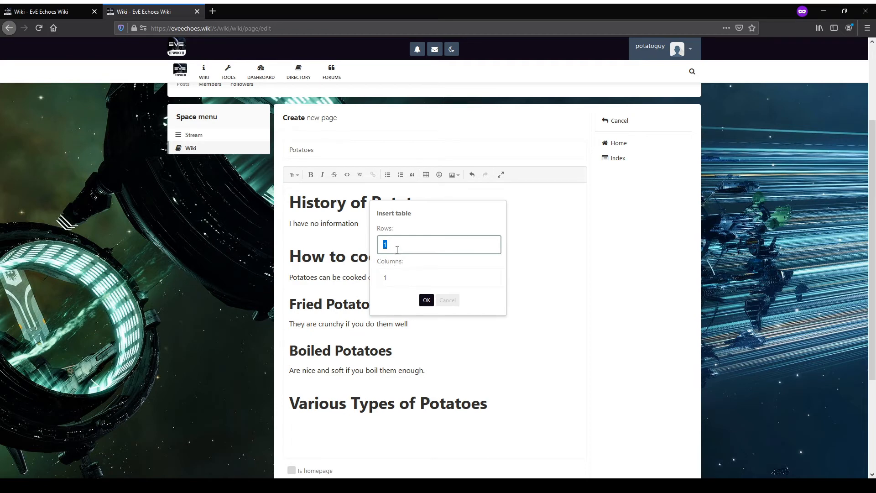
pyautogui.write('5')
pyautogui.press('Tab')
pyautogui.write('2')
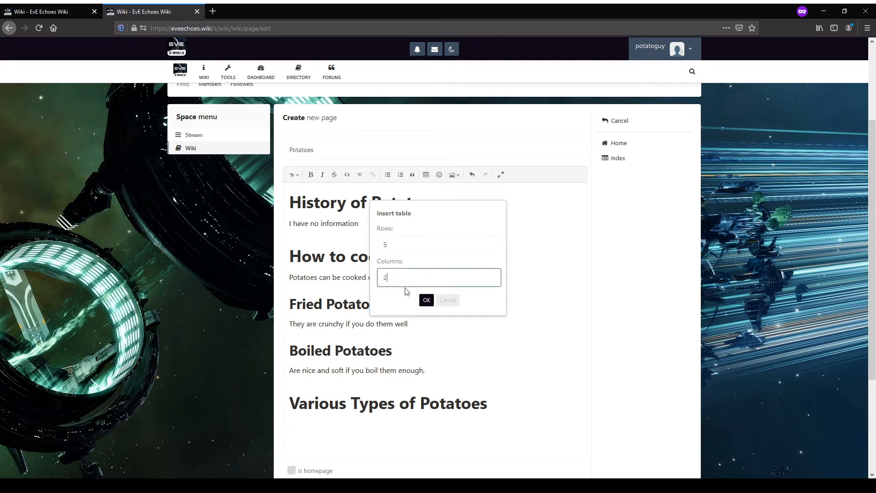
pyautogui.click(428, 301)
pyautogui.scroll(-3, 366, 288)
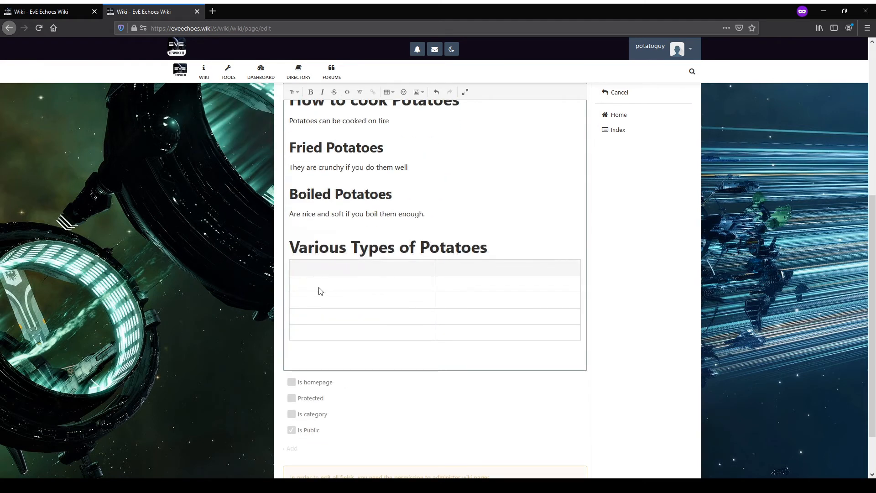
# Step: Enter "Name" and "Shape/Colour" as the table's column headers
pyautogui.write('Name ')
pyautogui.write('Sh')
pyautogui.write('ape/C')
pyautogui.write('olour')
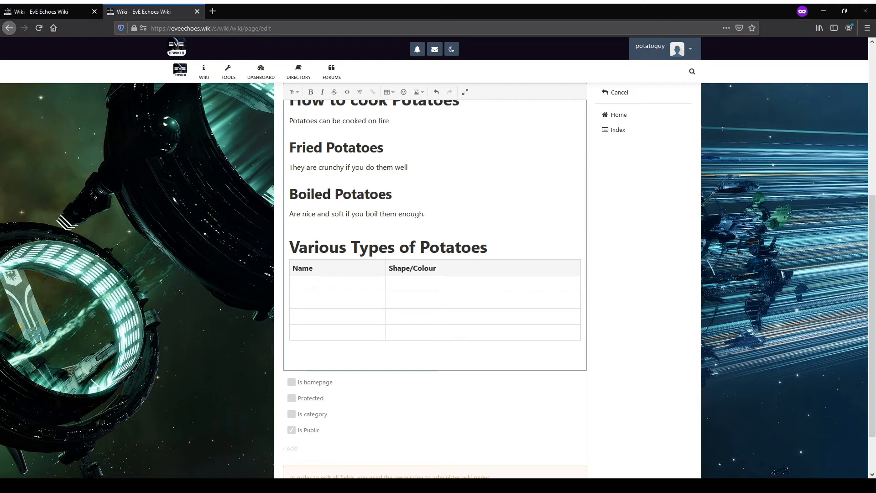
# Step: Fill the four rows of the Name column with the placeholder texts "ojsadojska", "dsadsads", "sdasdads" and "sdasdasd"
pyautogui.click(336, 282)
pyautogui.write('ojsadojska')
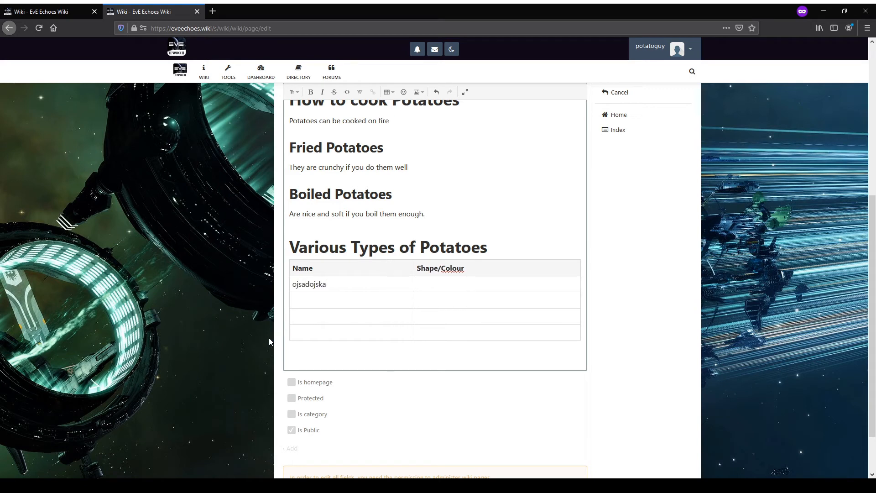
pyautogui.click(315, 303)
pyautogui.write('dsadsads')
pyautogui.click(322, 317)
pyautogui.write('sdasdads')
pyautogui.click(318, 340)
pyautogui.write('sdasdasd')
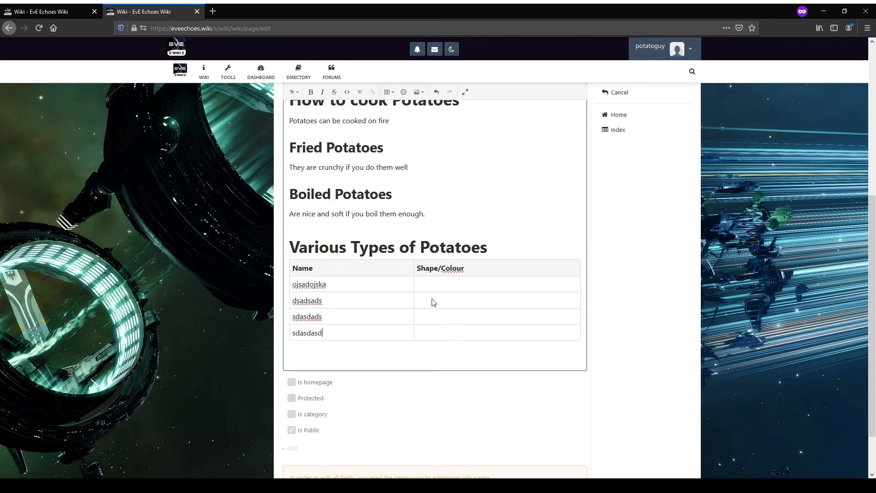
# Step: Fill the Shape/Colour column with placeholder text, starting with "sdasdasd", "sdasdas" and "sdasd" in its first three rows
pyautogui.click(442, 292)
pyautogui.write('sdasdasd')
pyautogui.click(428, 300)
pyautogui.write('sdasdas')
pyautogui.click(424, 318)
pyautogui.write('sdasdsdasdas')
pyautogui.scroll(3, 481, 260)
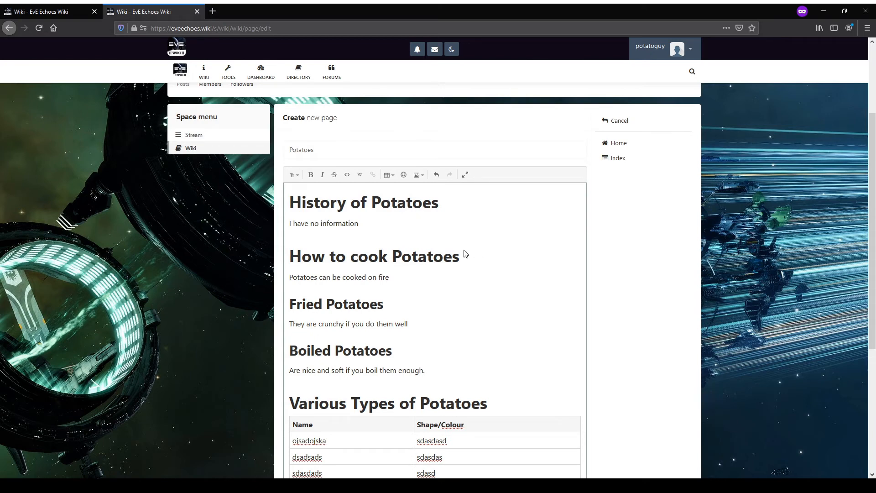
# Step: Review the drafted Potatoes page down to its table and save it
pyautogui.scroll(-3, 465, 255)
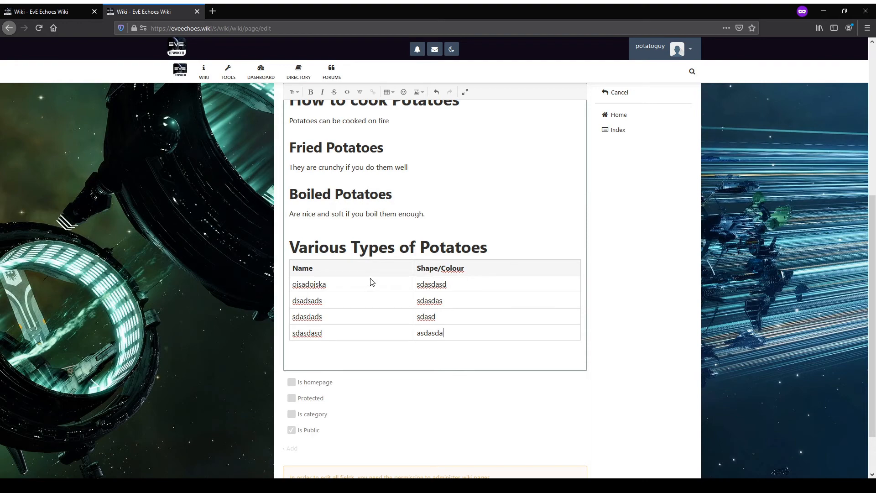
pyautogui.scroll(-1, 504, 296)
pyautogui.scroll(5, 505, 295)
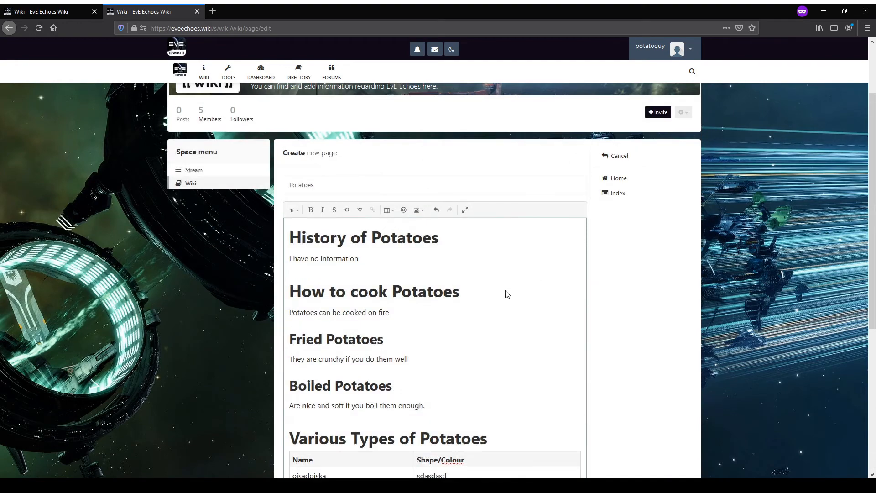
pyautogui.scroll(-5, 465, 280)
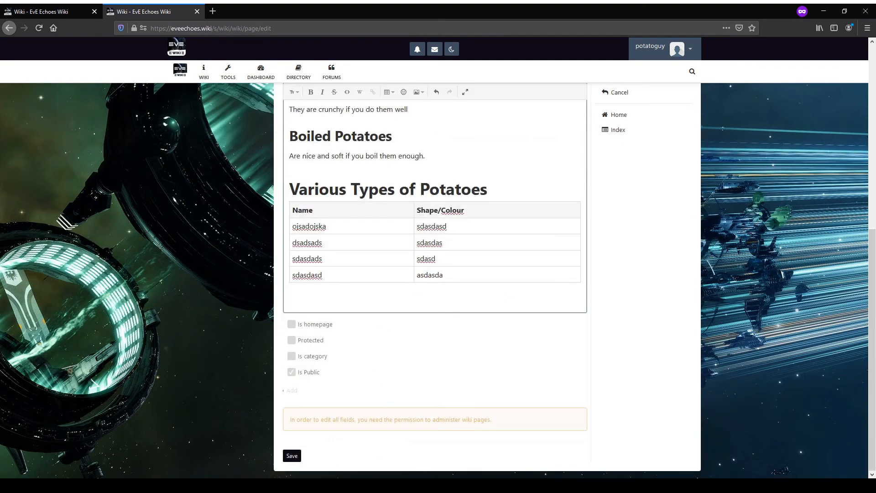
pyautogui.click(289, 456)
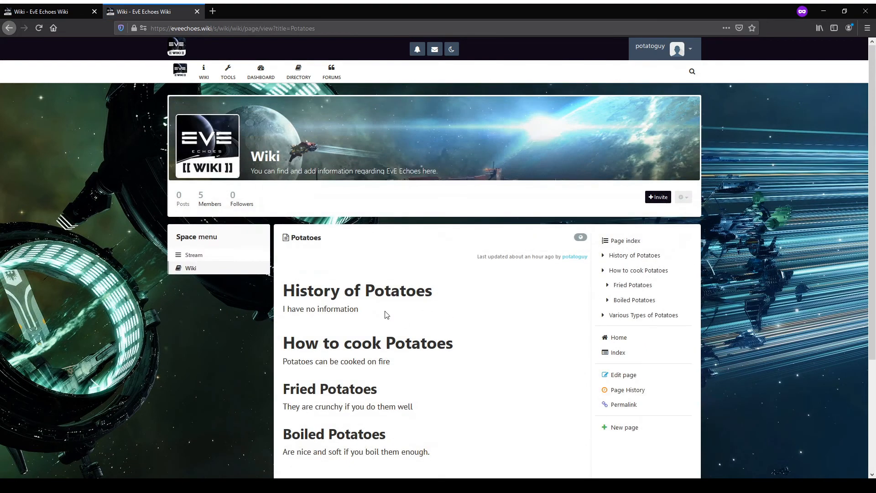
# Step: Return to the wiki home page and search the site for "potatoes"
pyautogui.click(222, 148)
pyautogui.click(166, 176)
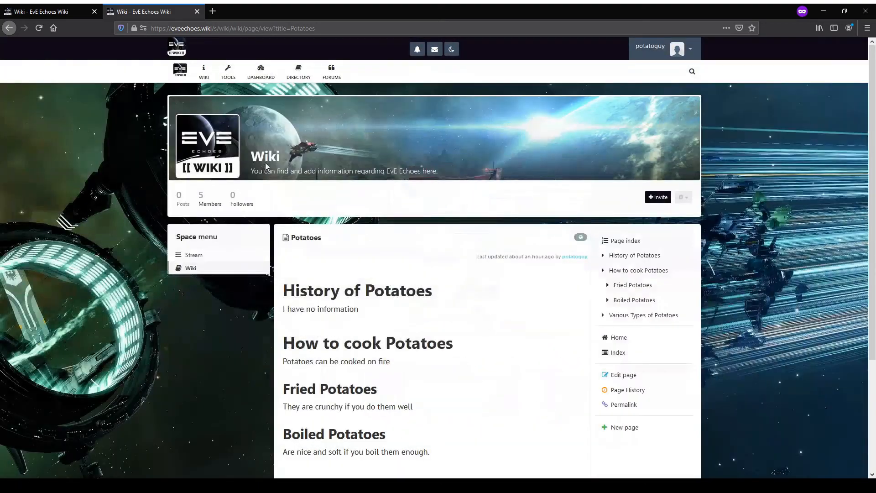
pyautogui.click(203, 77)
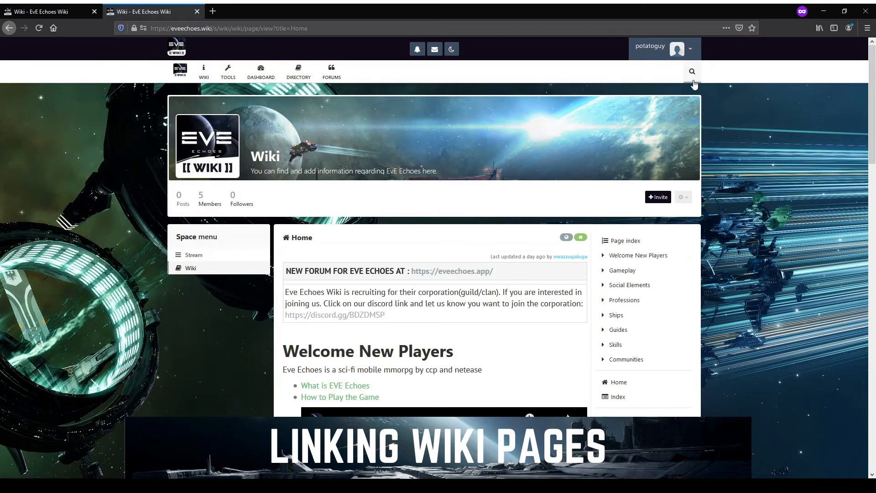
pyautogui.click(692, 78)
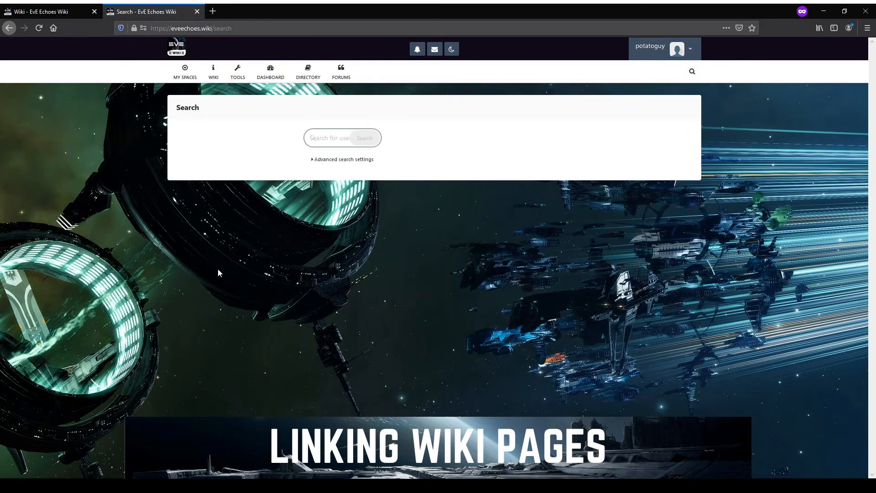
pyautogui.write('potatoes')
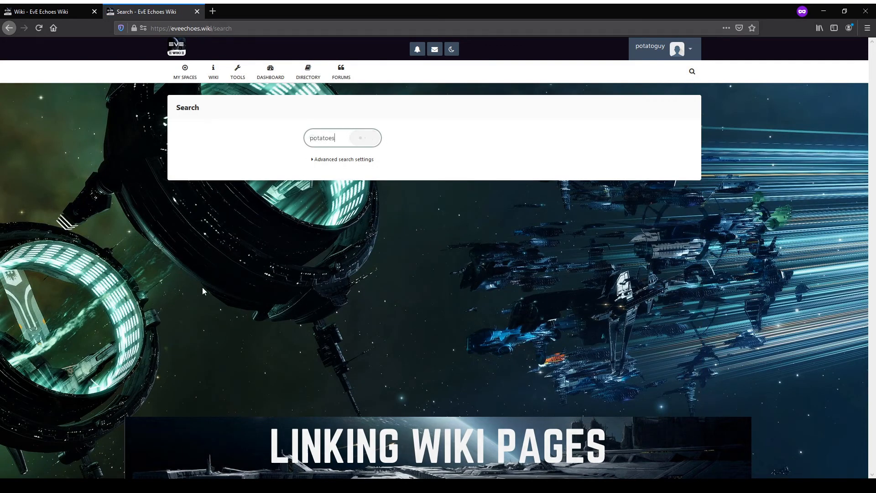
pyautogui.press('Return')
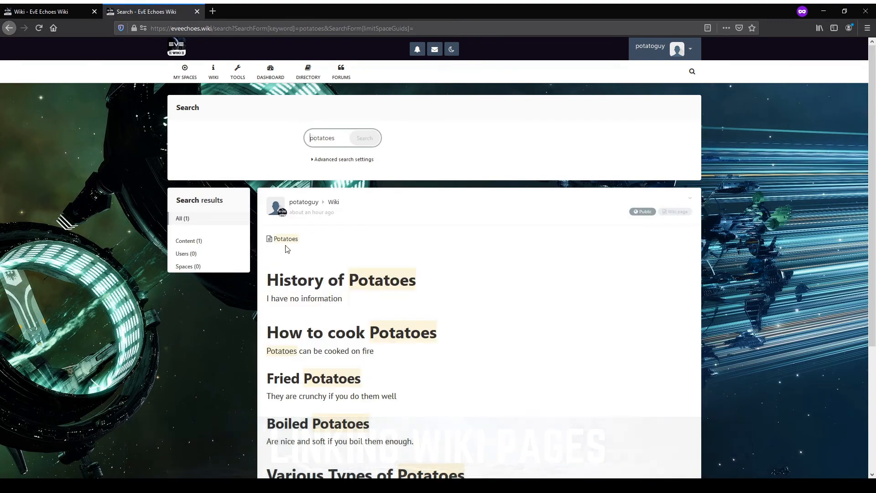
pyautogui.scroll(-3, 374, 310)
pyautogui.scroll(3, 478, 351)
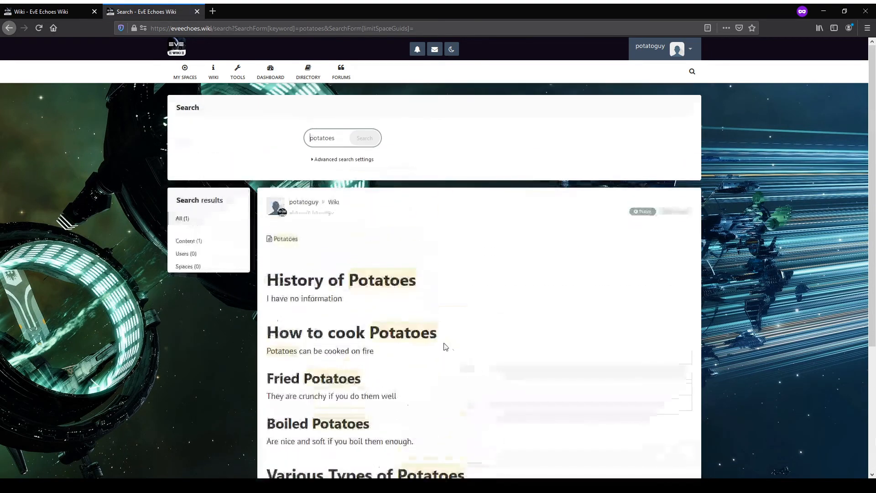
# Step: Go back to the wiki home page, look through its sections and open the page for editing
pyautogui.click(216, 80)
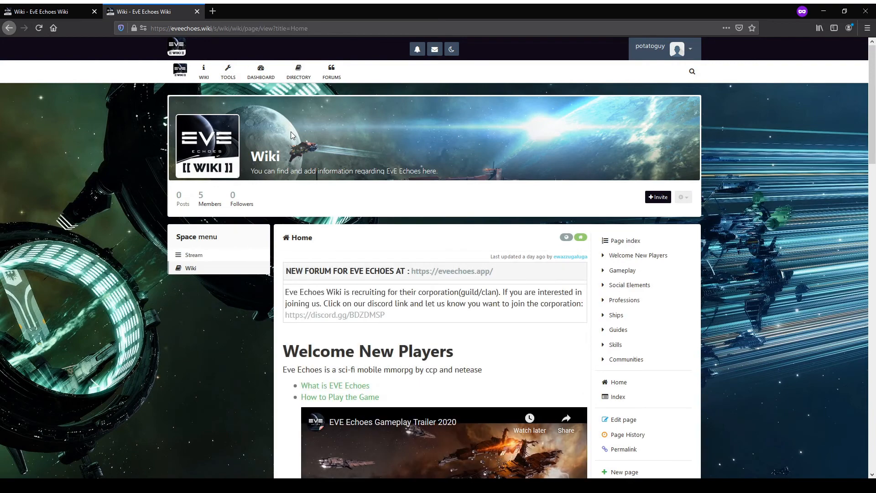
pyautogui.scroll(-3, 375, 197)
pyautogui.scroll(-6, 375, 197)
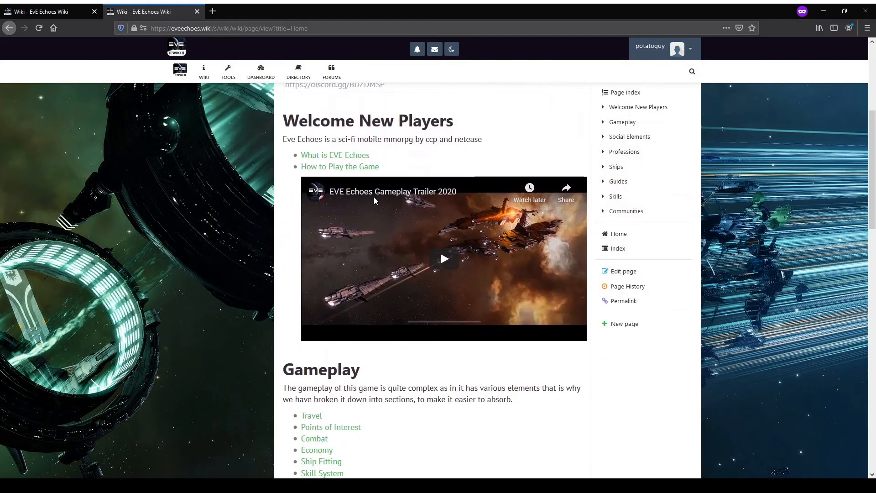
pyautogui.scroll(-5, 342, 266)
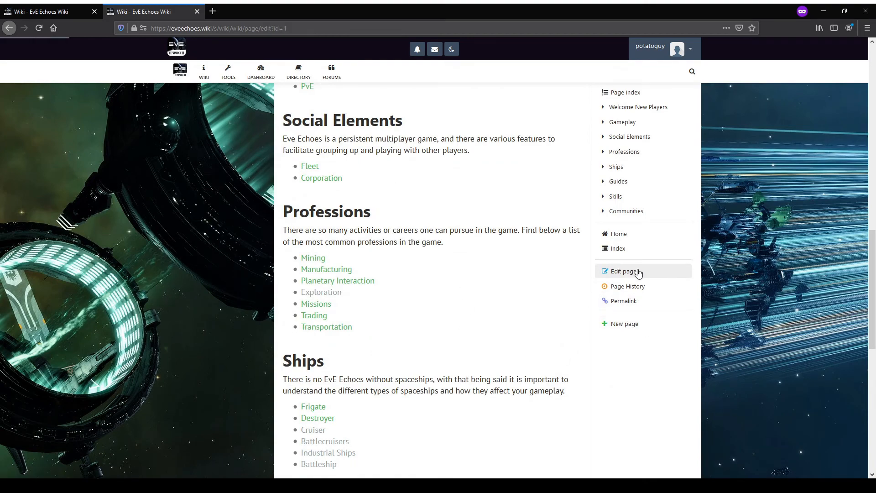
pyautogui.click(623, 272)
# Step: Add a "Potato Eater" bullet after Transportation in the Professions list
pyautogui.scroll(-8, 444, 345)
pyautogui.scroll(-6, 445, 344)
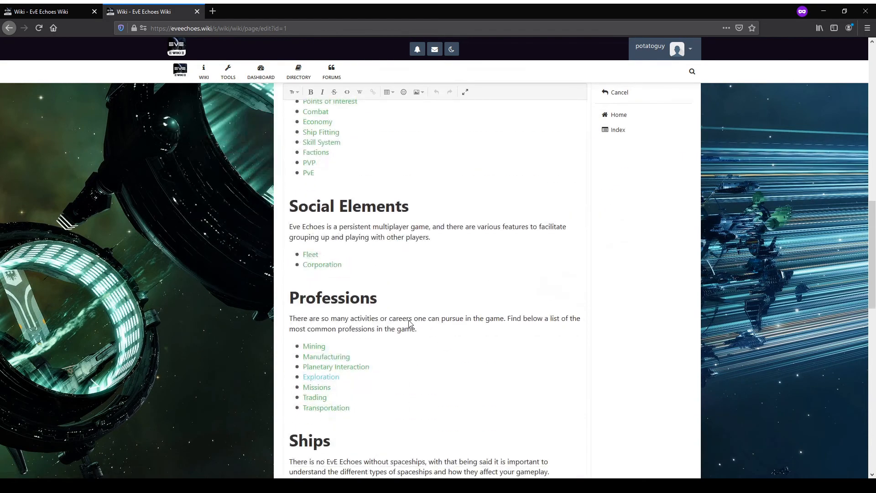
pyautogui.scroll(-2, 410, 333)
pyautogui.click(370, 316)
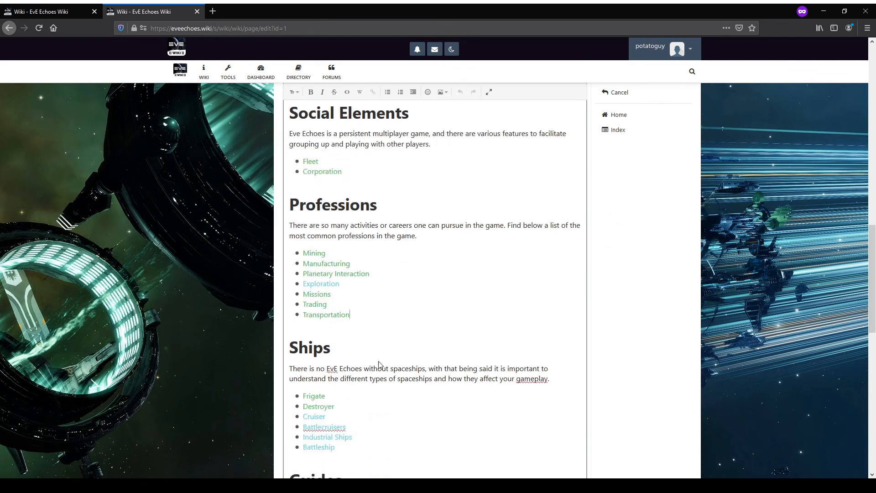
pyautogui.press('Return')
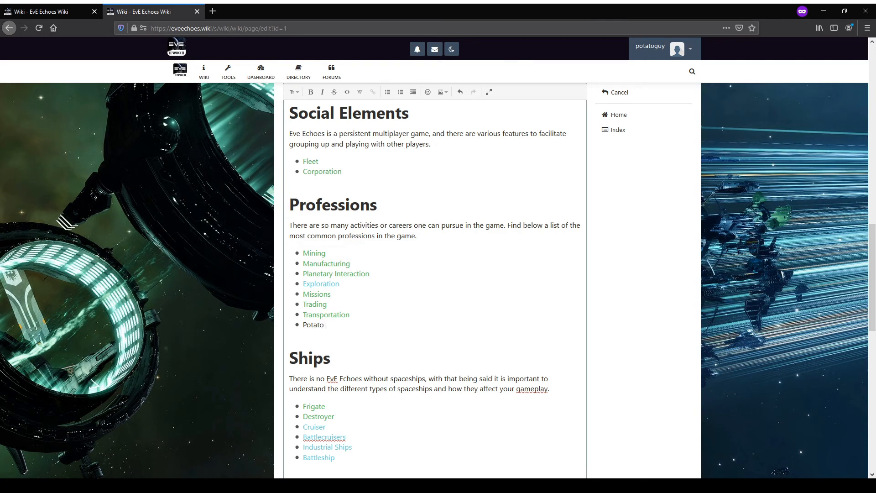
pyautogui.write('ater')
# Step: Turn the "Potato Eater" bullet into a wiki link to the Potatoes page, labelled "Potatoes"
pyautogui.moveTo(344, 325); pyautogui.dragTo(300, 330)
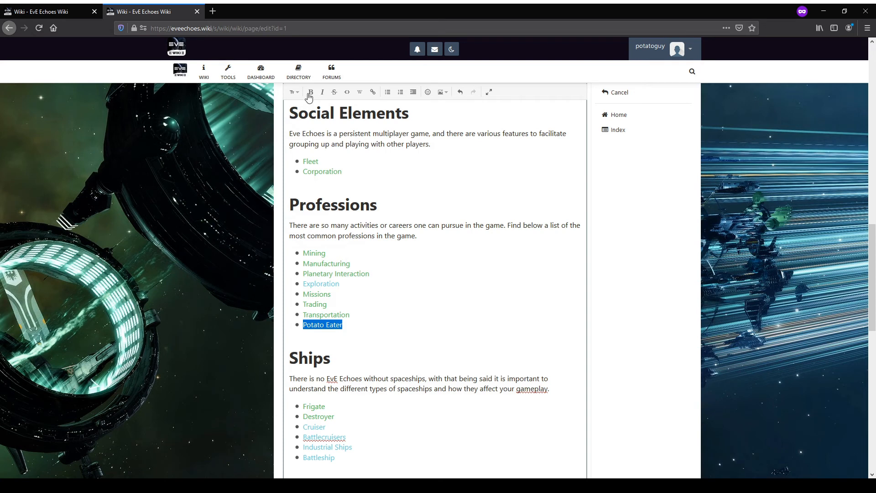
pyautogui.click(361, 94)
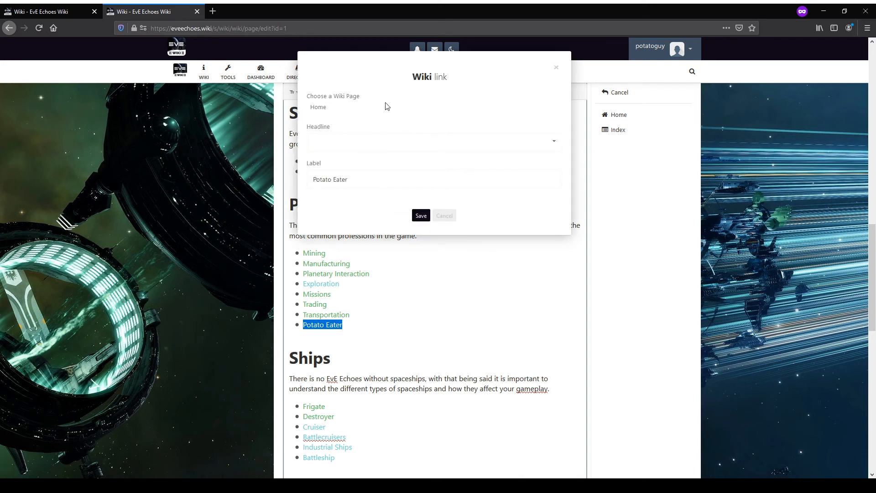
pyautogui.click(366, 111)
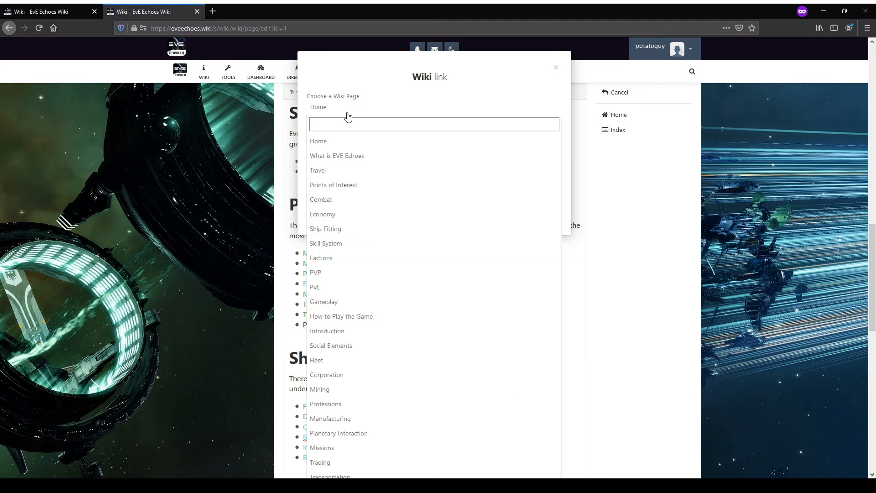
pyautogui.write('po')
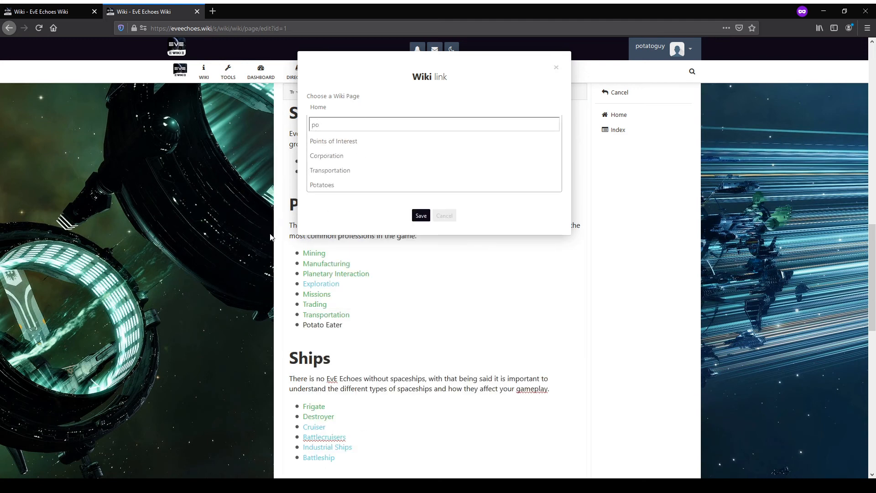
pyautogui.click(342, 185)
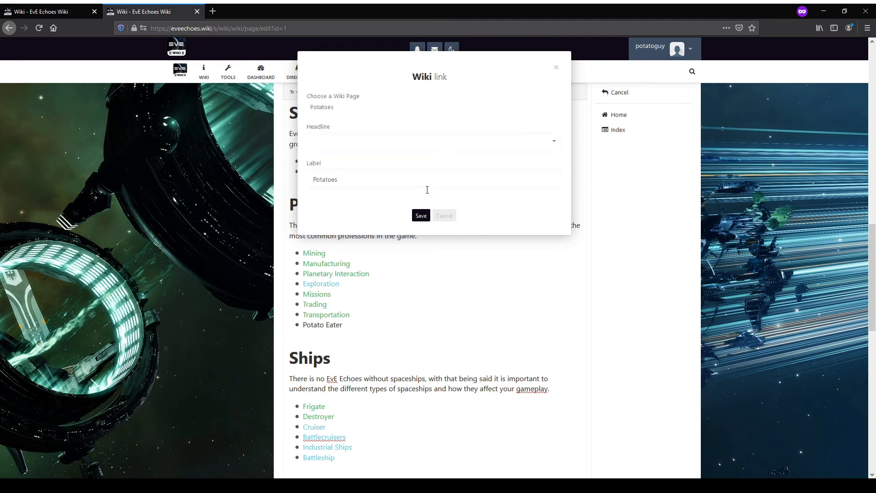
pyautogui.click(416, 217)
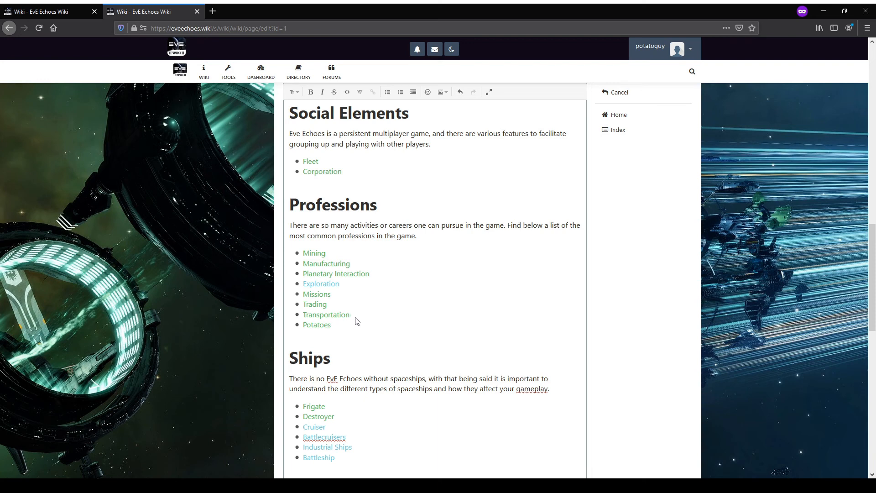
# Step: Save the edited home page
pyautogui.scroll(1, 356, 322)
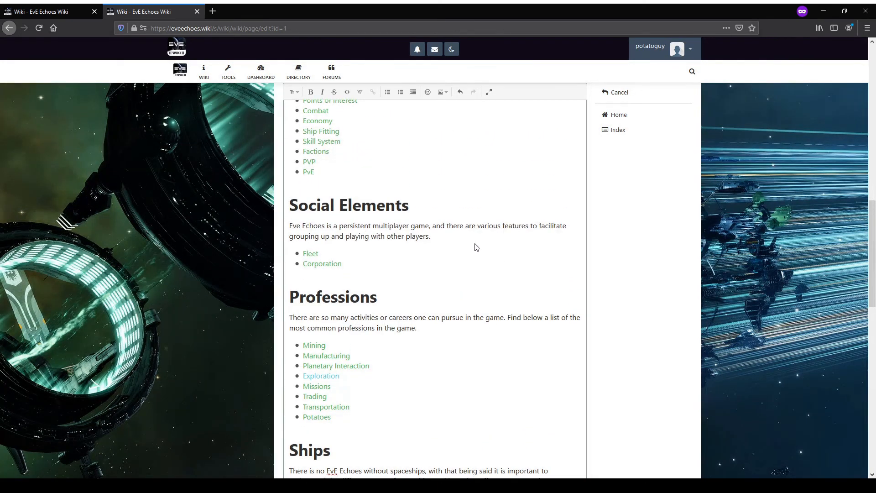
pyautogui.scroll(-15, 663, 251)
pyautogui.click(293, 455)
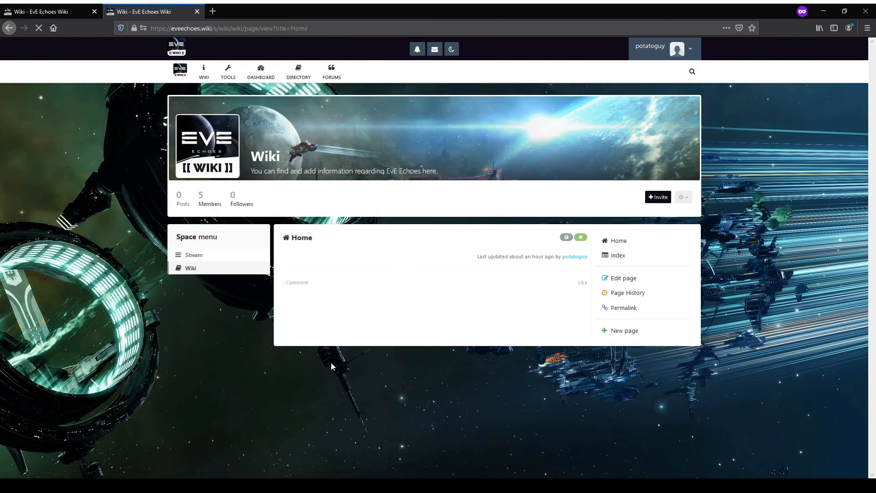
# Step: Follow the Potatoes link in the home page's Professions list and look over the linked page
pyautogui.scroll(-10, 280, 180)
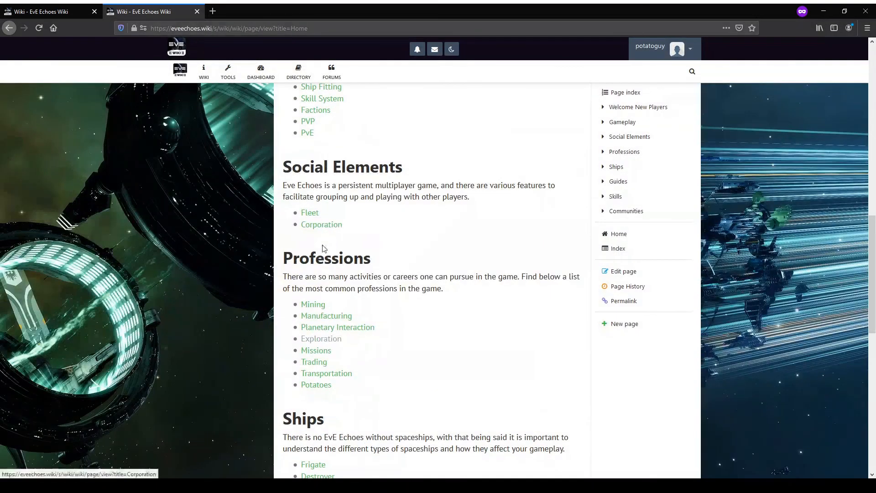
pyautogui.click(314, 385)
pyautogui.scroll(-3, 314, 390)
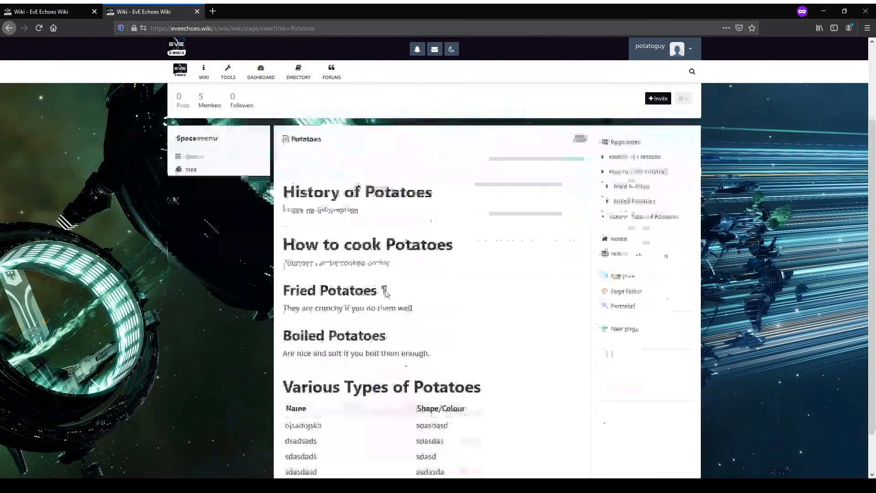
pyautogui.scroll(3, 390, 293)
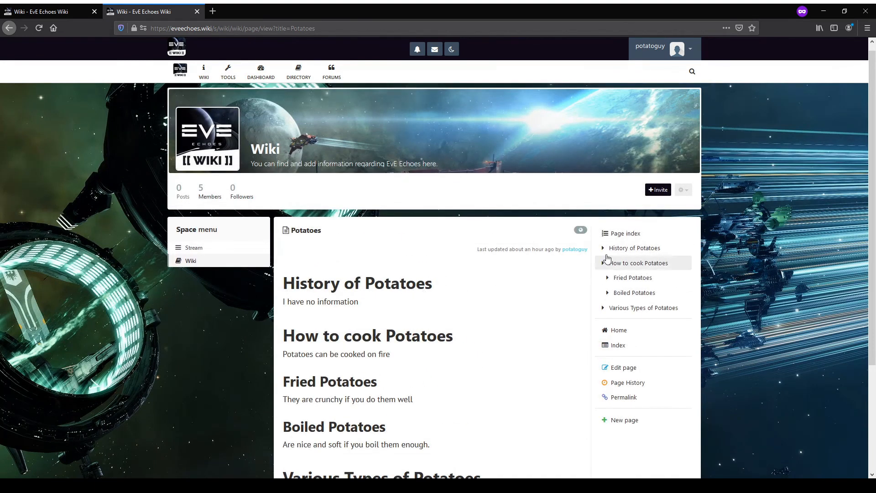
# Step: Try the Potatoes page index by jumping to its headings, including How to cook, Various Types, History and Fried Potatoes
pyautogui.click(625, 267)
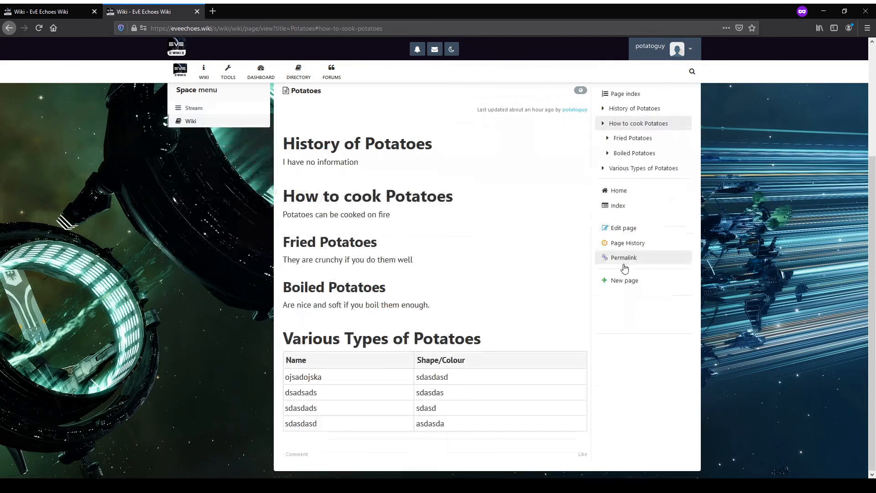
pyautogui.click(639, 138)
pyautogui.click(632, 169)
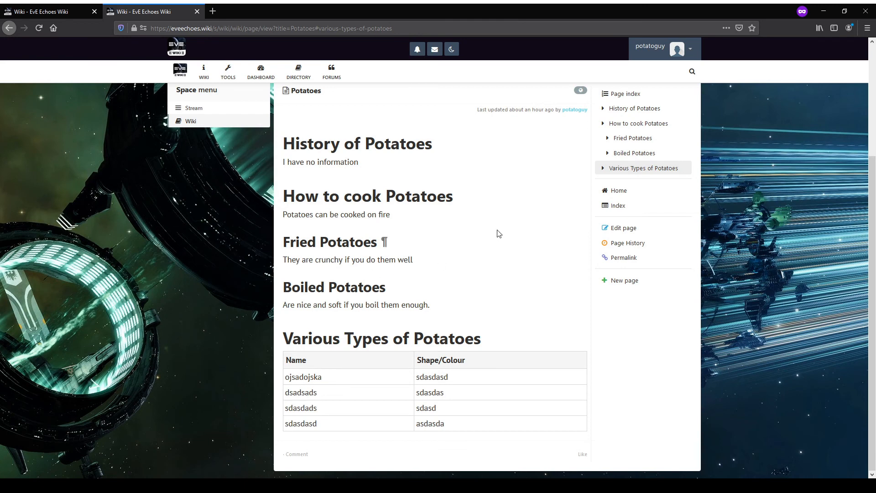
pyautogui.click(636, 110)
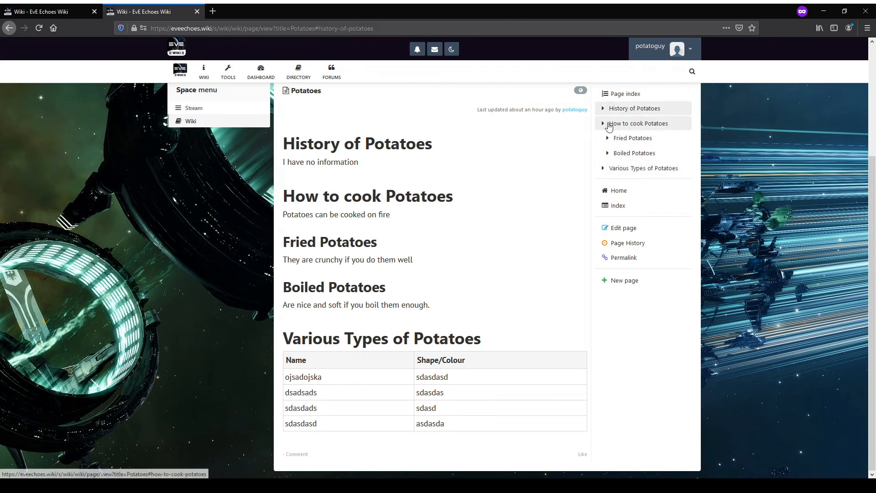
pyautogui.click(616, 139)
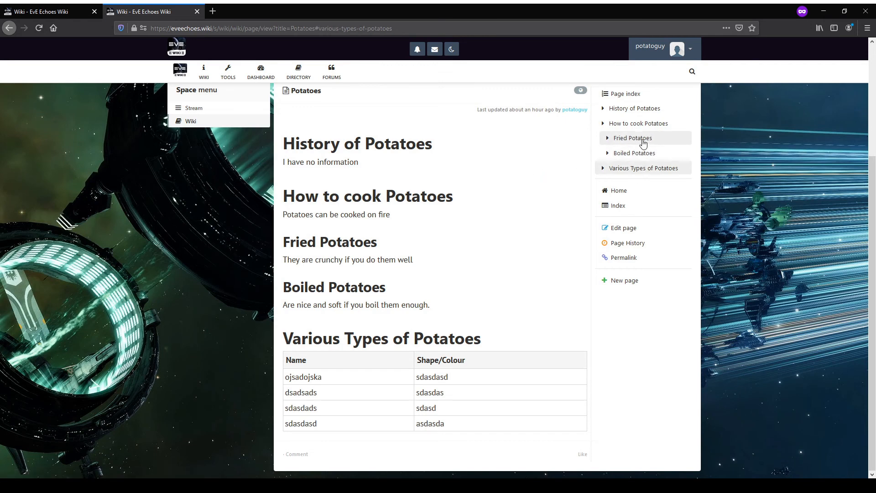
pyautogui.scroll(3, 531, 178)
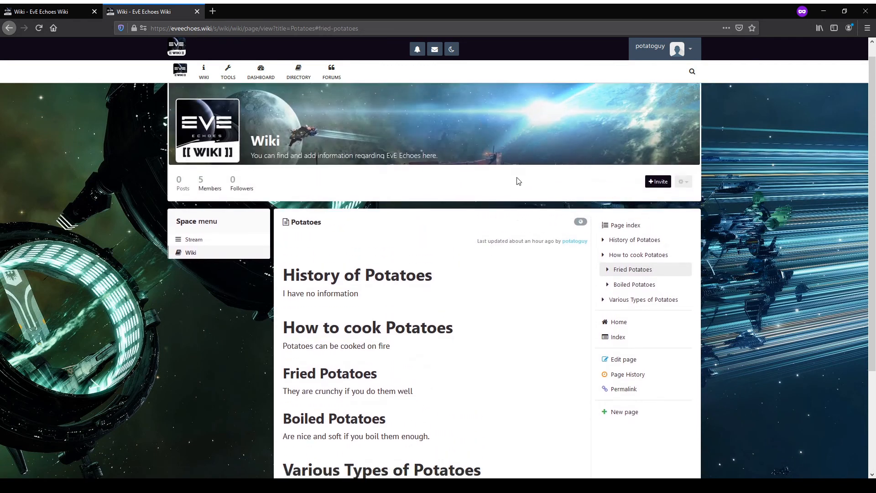
pyautogui.scroll(-3, 516, 180)
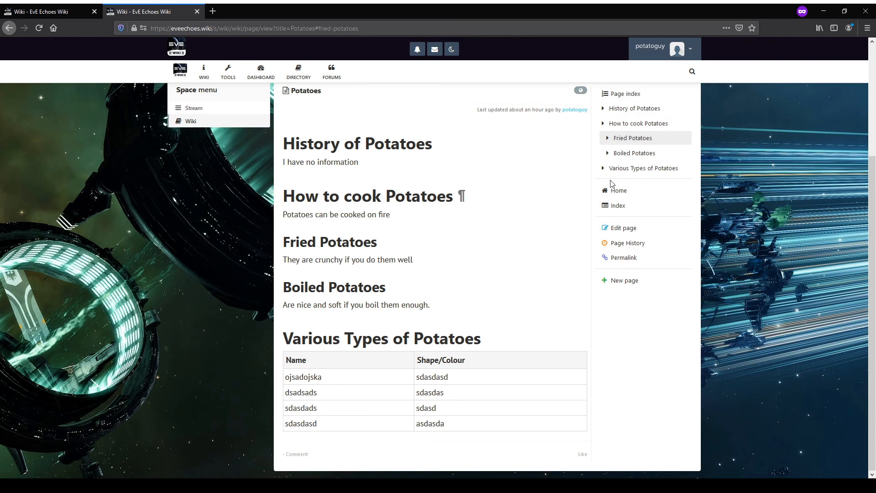
# Step: Open the Potatoes page's history and view its listed revision
pyautogui.click(632, 252)
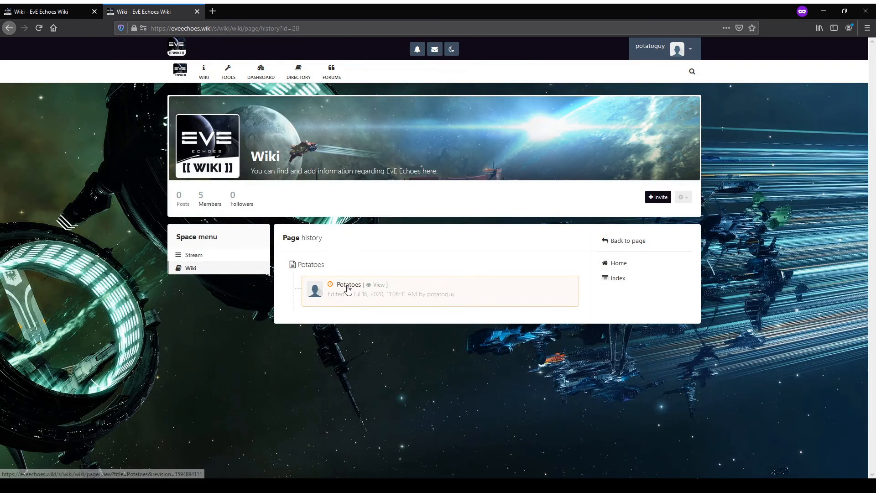
pyautogui.click(382, 286)
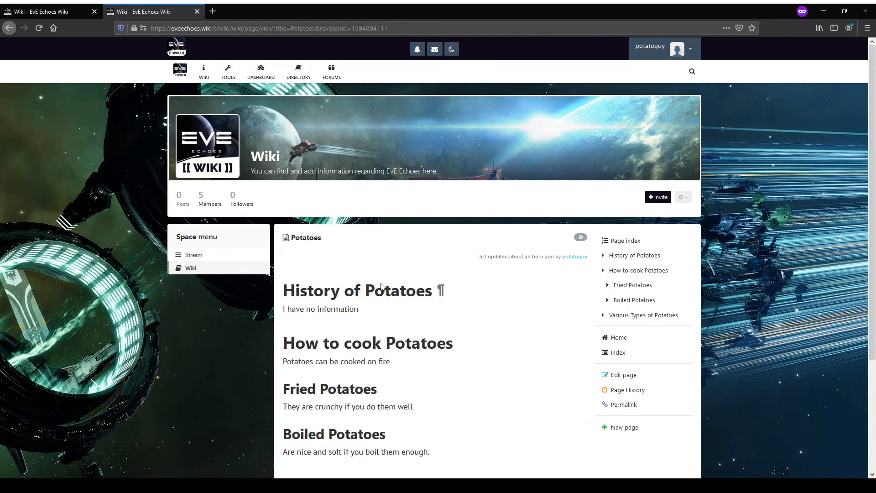
pyautogui.scroll(-3, 382, 286)
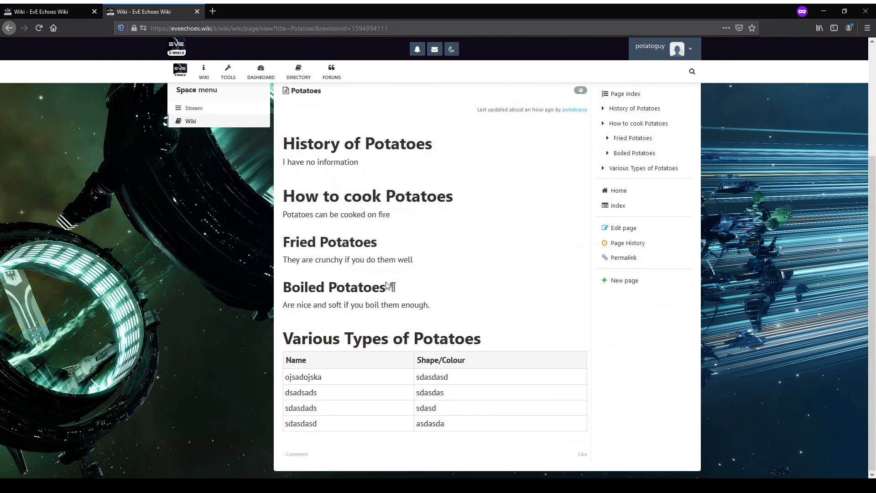
pyautogui.scroll(1, 385, 280)
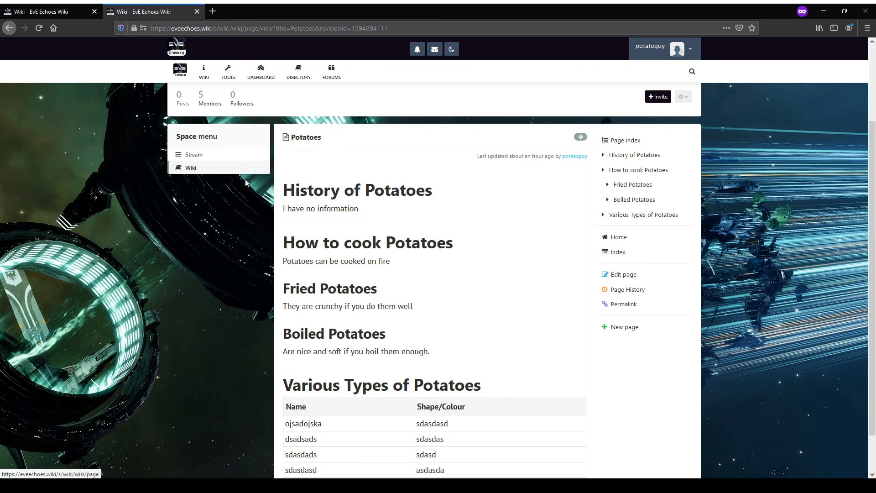
pyautogui.scroll(2, 281, 187)
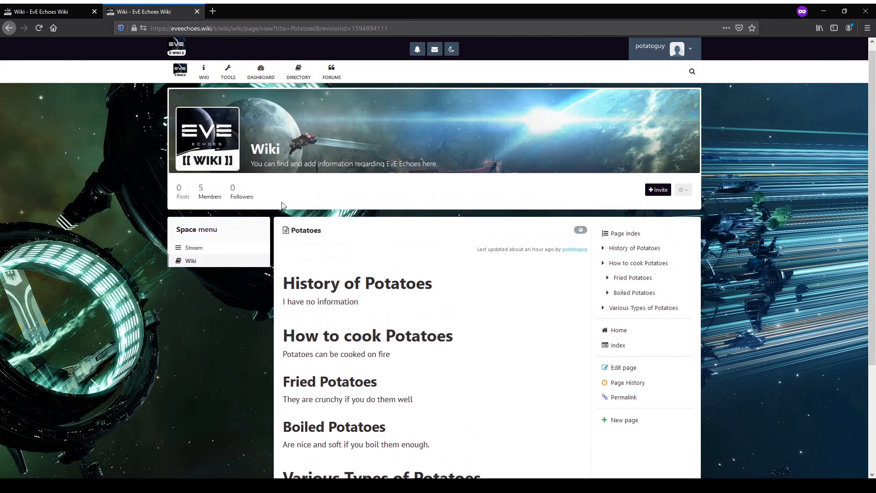
pyautogui.scroll(1, 283, 198)
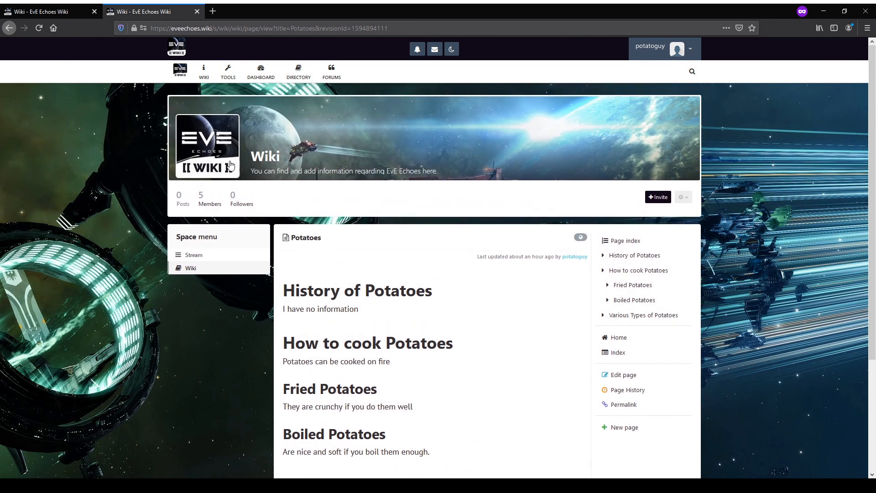